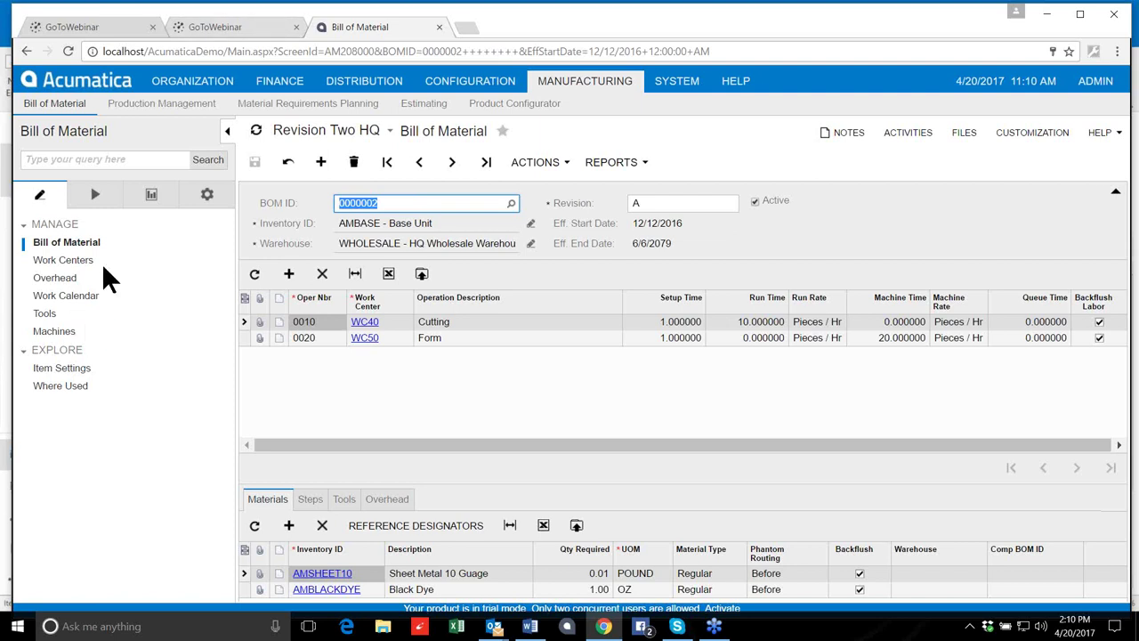
Step: Open the Production Management screens, then the Material Requirements Planning list with Forecast and MRP Display
{"action": "left_click", "coordinate": [125, 105]}
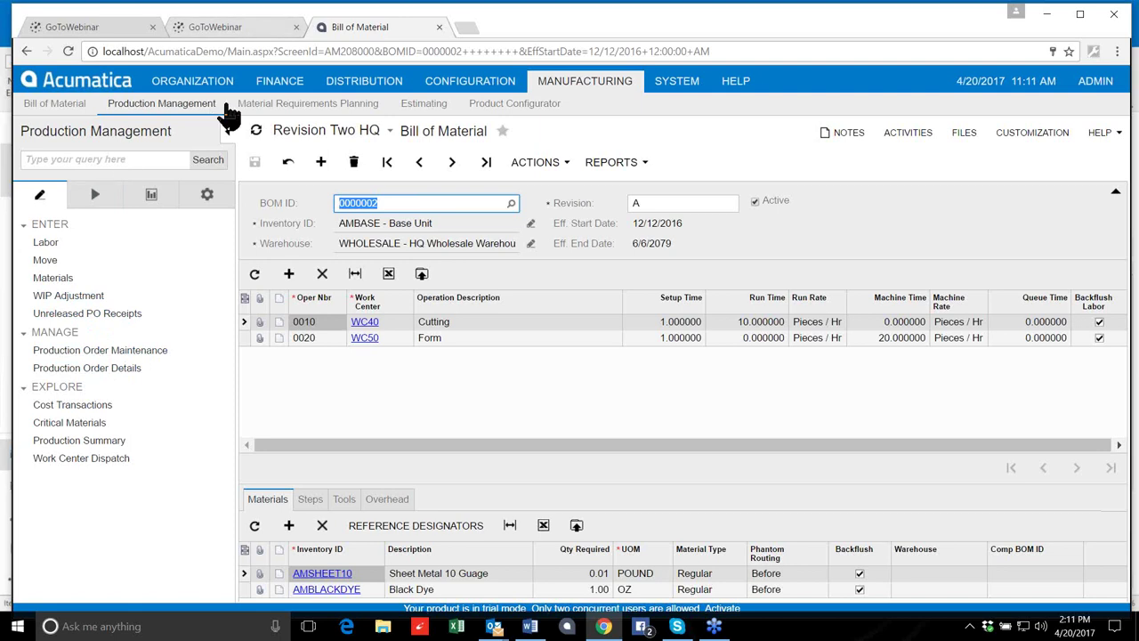
{"action": "left_click", "coordinate": [278, 105]}
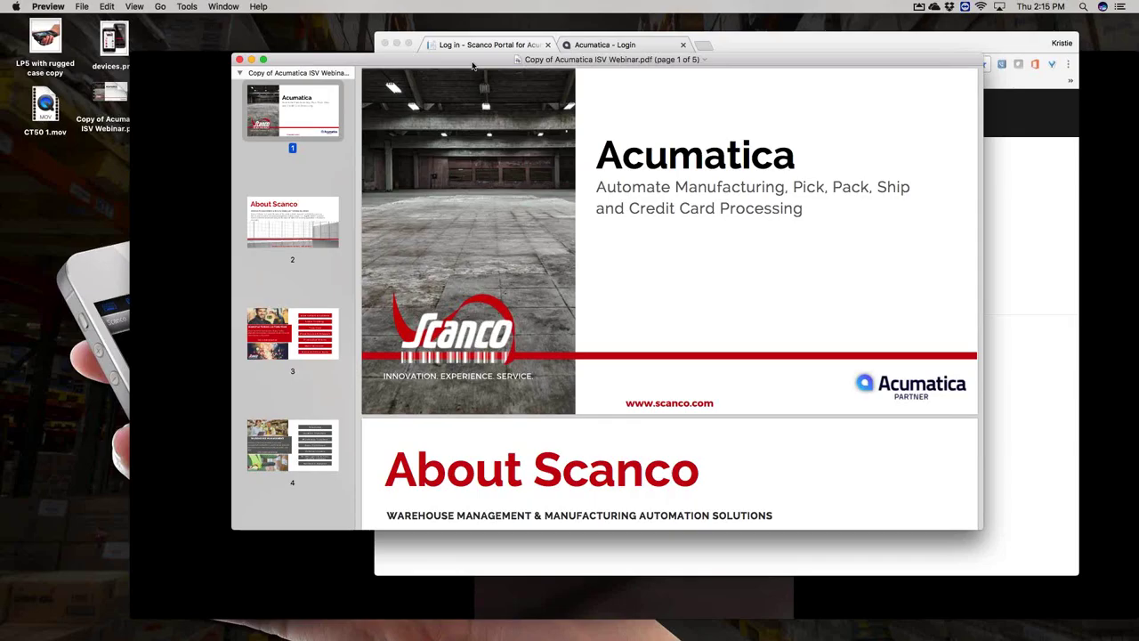
Step: Bring up the webinar PDF, enlarge its window, and advance to page 4, Warehouse Management
{"action": "left_click", "coordinate": [704, 59]}
{"action": "left_click", "coordinate": [776, 205]}
{"action": "scroll", "coordinate": [776, 203], "scroll_direction": "down", "scroll_amount": 5}
{"action": "scroll", "coordinate": [777, 203], "scroll_direction": "down", "scroll_amount": 15}
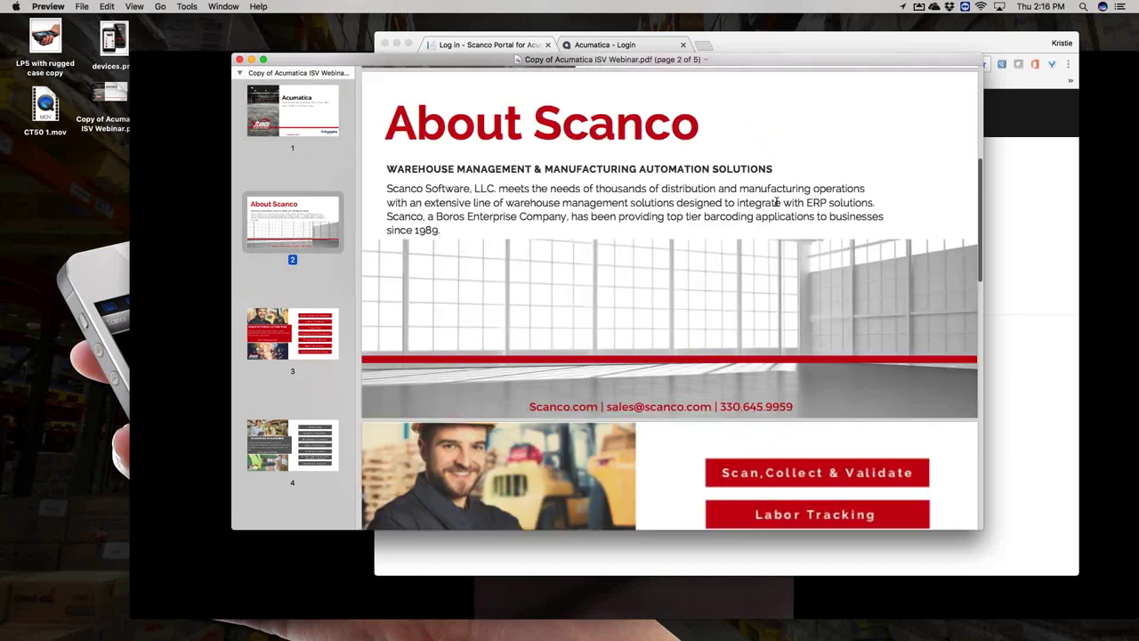
{"action": "scroll", "coordinate": [776, 204], "scroll_direction": "down", "scroll_amount": 6}
{"action": "scroll", "coordinate": [676, 178], "scroll_direction": "up", "scroll_amount": 2}
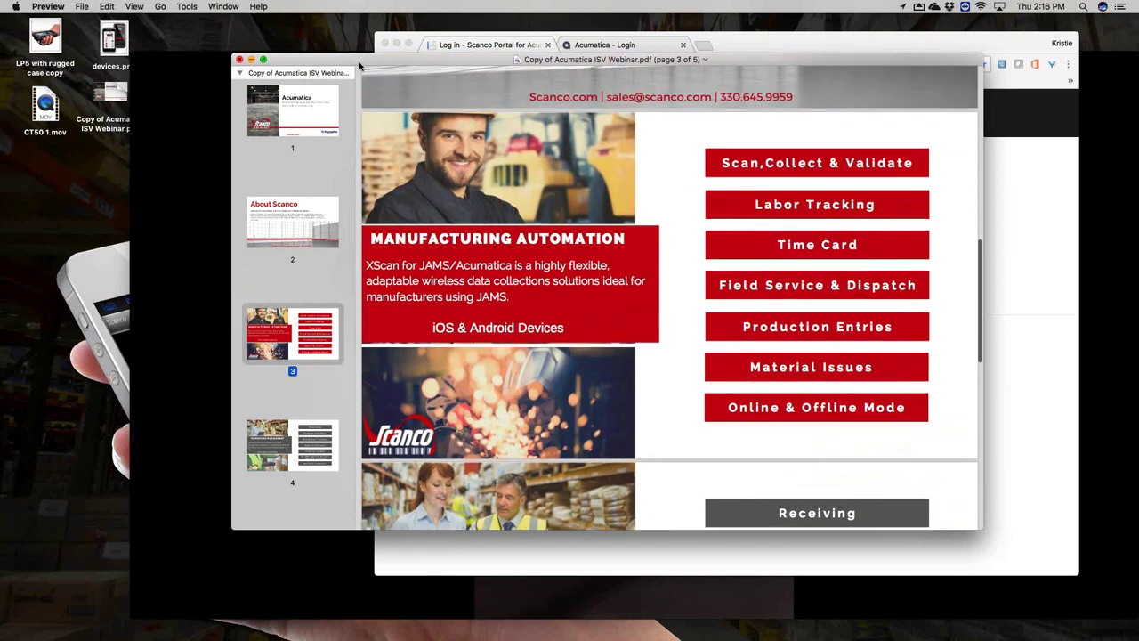
{"action": "left_click_drag", "start_coordinate": [232, 54], "coordinate": [128, 39]}
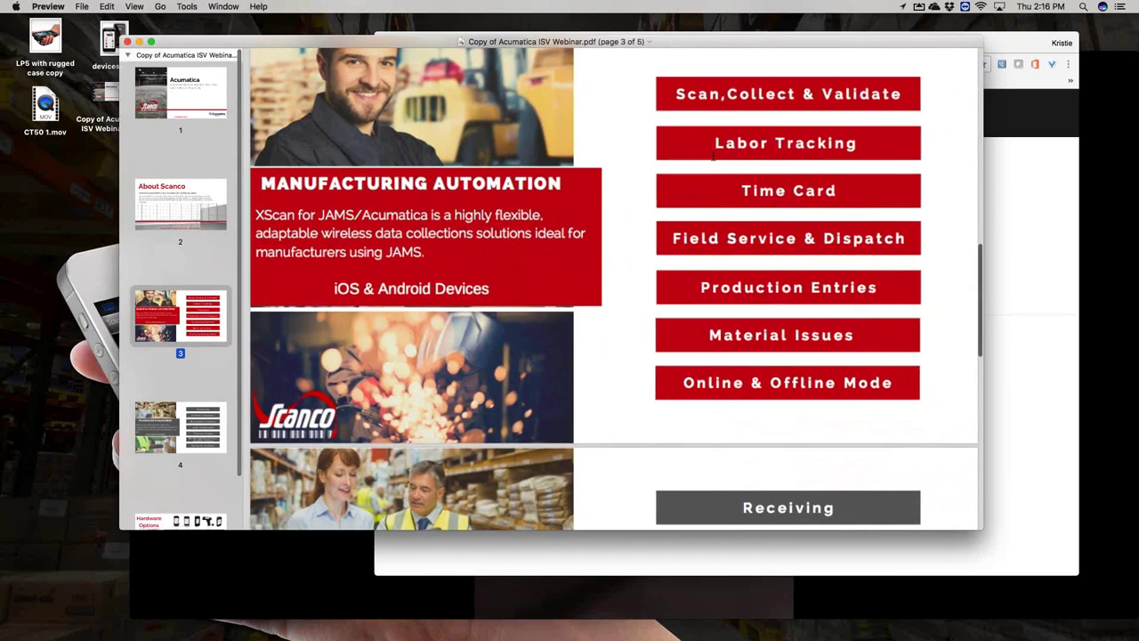
{"action": "left_click_drag", "start_coordinate": [656, 44], "coordinate": [709, 39]}
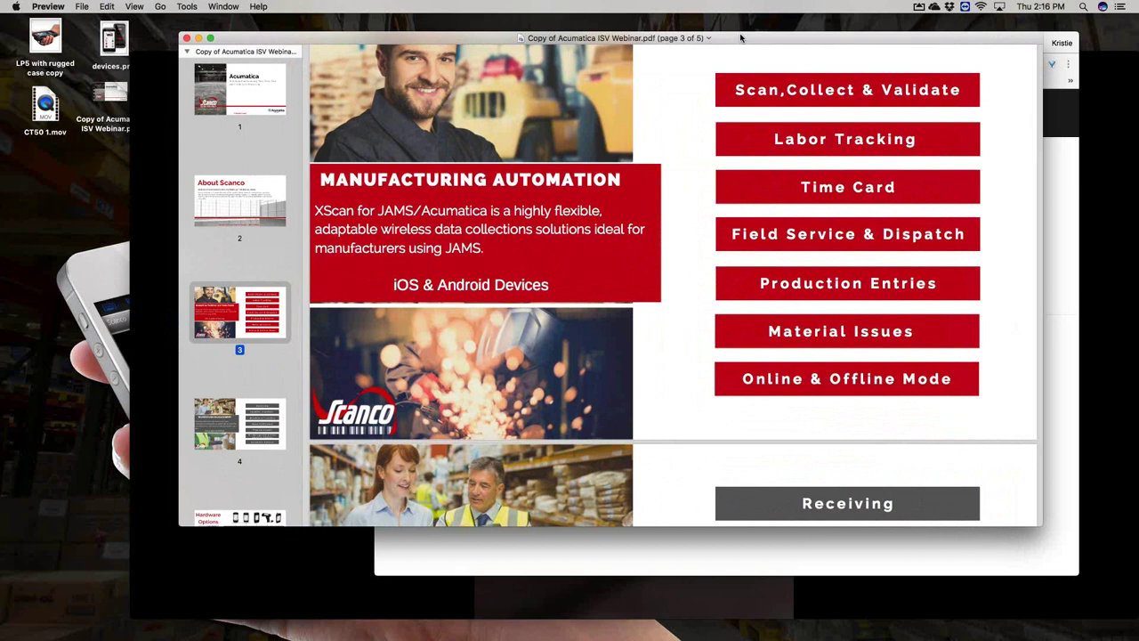
{"action": "key", "text": "Down"}
{"action": "key", "text": "Down"}
{"action": "key", "text": "Down"}
{"action": "key", "text": "Down"}
{"action": "key", "text": "Down"}
{"action": "key", "text": "Down"}
{"action": "key", "text": "Down"}
{"action": "key", "text": "Down"}
{"action": "key", "text": "Down"}
{"action": "key", "text": "Down"}
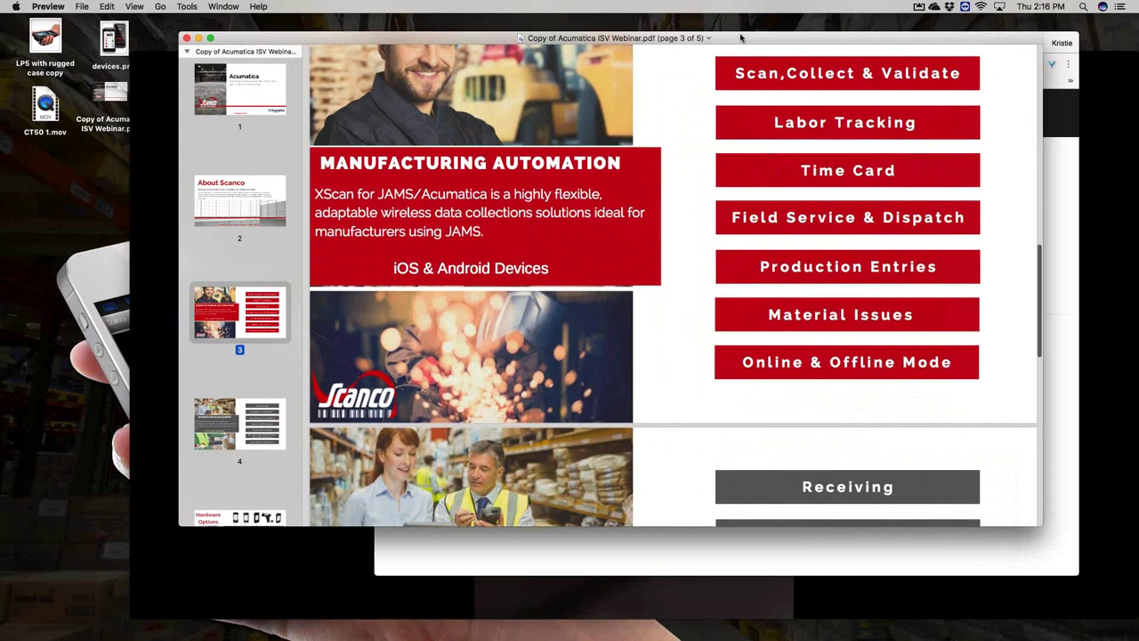
{"action": "key", "text": "Down"}
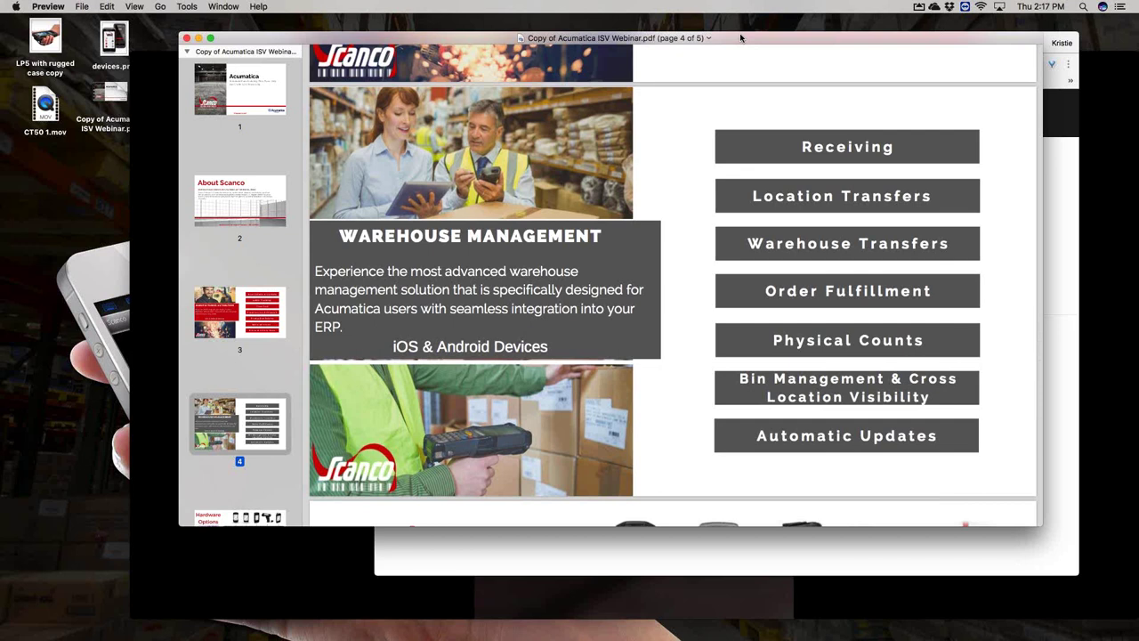
Step: Scroll to page 5, the Hardware Options slide comparing TC70, TC55, LP5 and LP6 devices
{"action": "scroll", "coordinate": [947, 104], "scroll_direction": "down", "scroll_amount": 10}
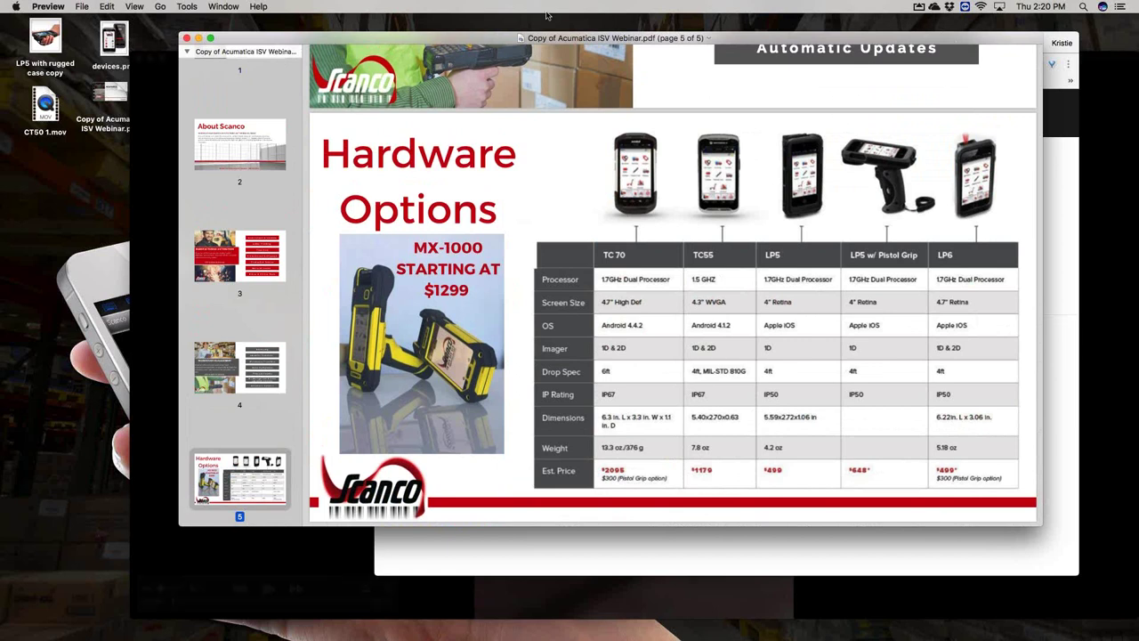
Step: Fill the Company Code from the saved autofill entry and log in to Scanco Portal
{"action": "left_click", "coordinate": [519, 38]}
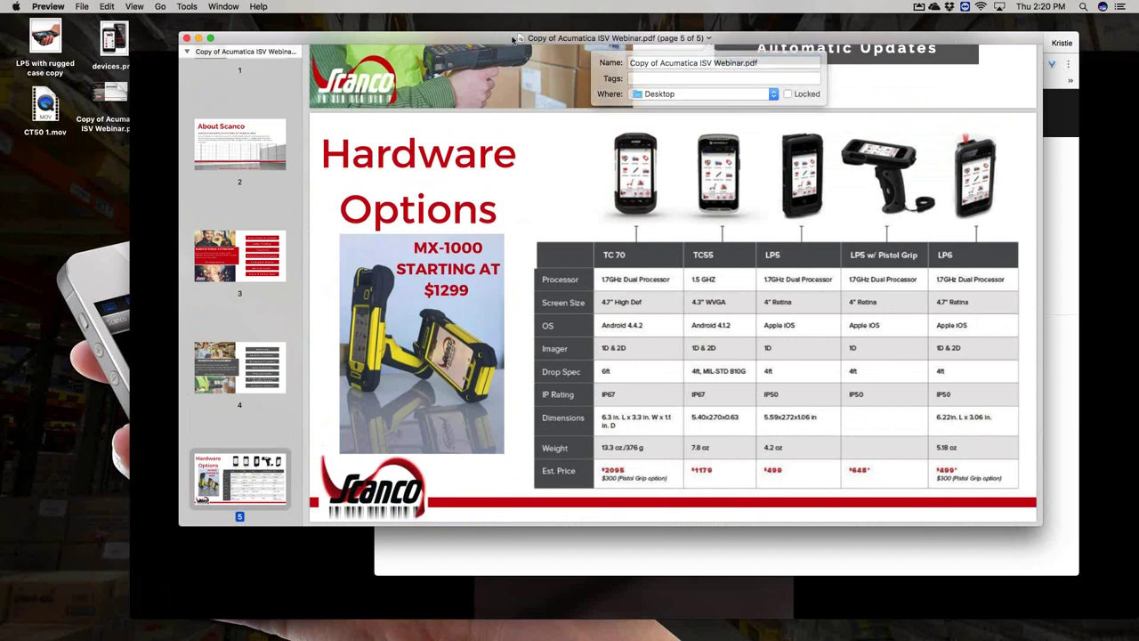
{"action": "left_click", "coordinate": [518, 38]}
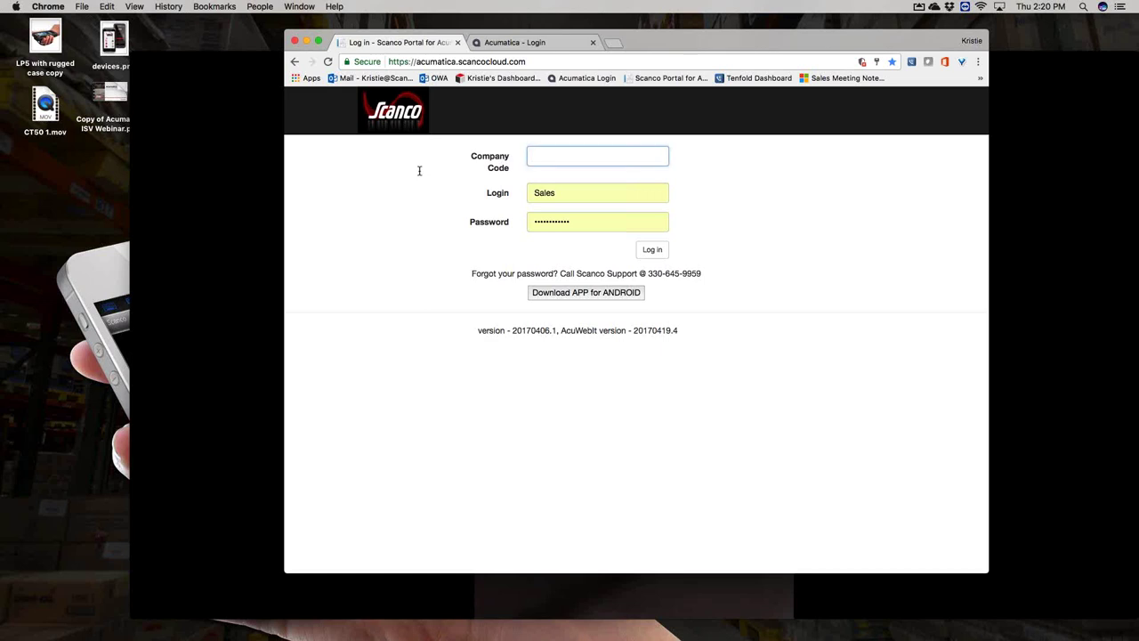
{"action": "type", "text": "a"}
{"action": "key", "text": "BackSpace"}
{"action": "left_click", "coordinate": [628, 154]}
{"action": "left_click", "coordinate": [594, 175]}
{"action": "key", "text": "Return"}
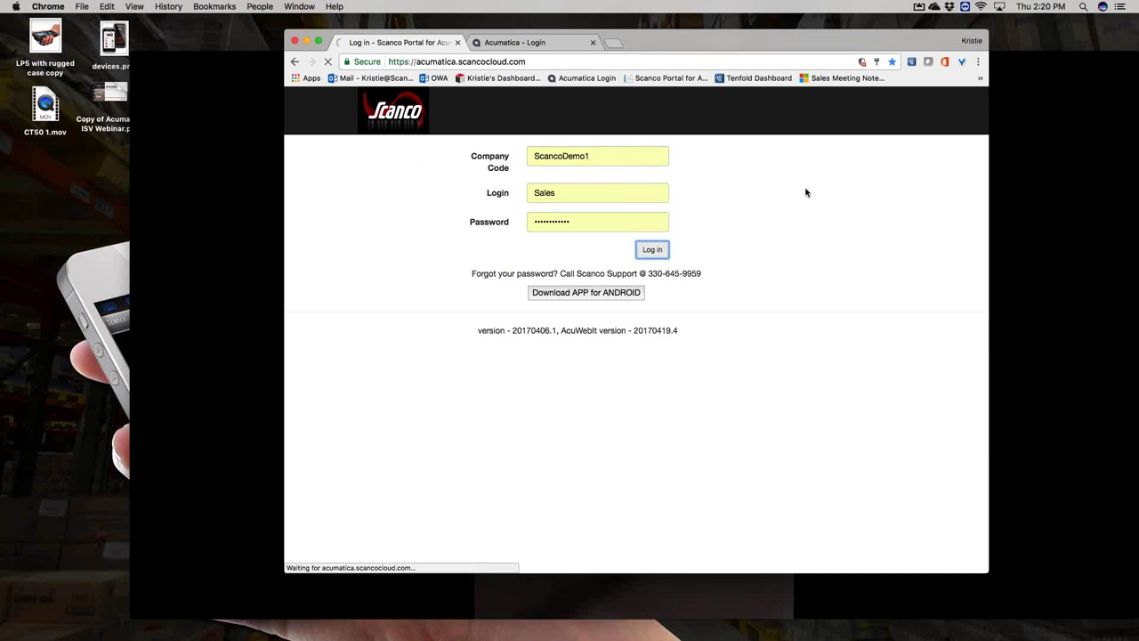
{"action": "left_click", "coordinate": [661, 253]}
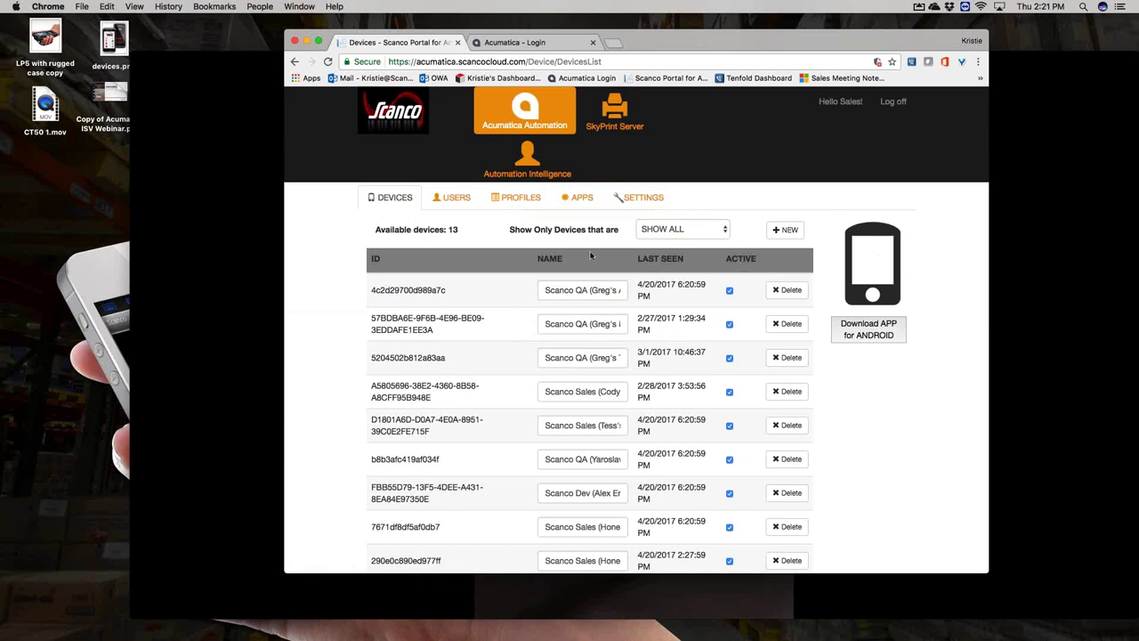
Step: Browse the portal's Users list, then show Profiles with its single 13-user profile
{"action": "left_click", "coordinate": [464, 204]}
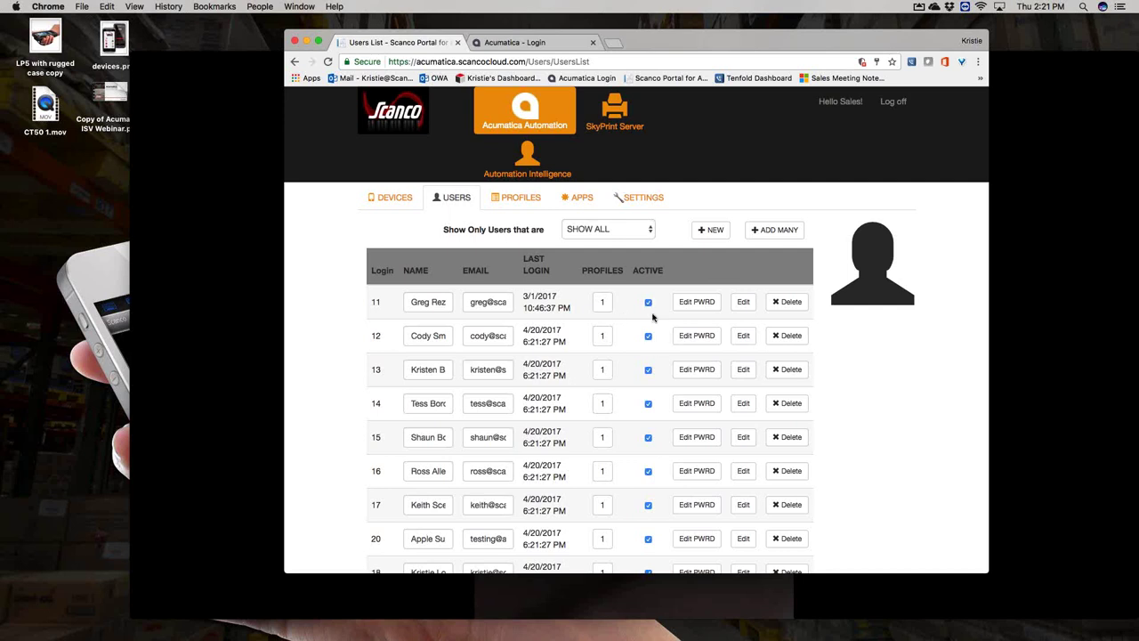
{"action": "scroll", "coordinate": [514, 218], "scroll_direction": "down", "scroll_amount": 1}
{"action": "left_click", "coordinate": [523, 205]}
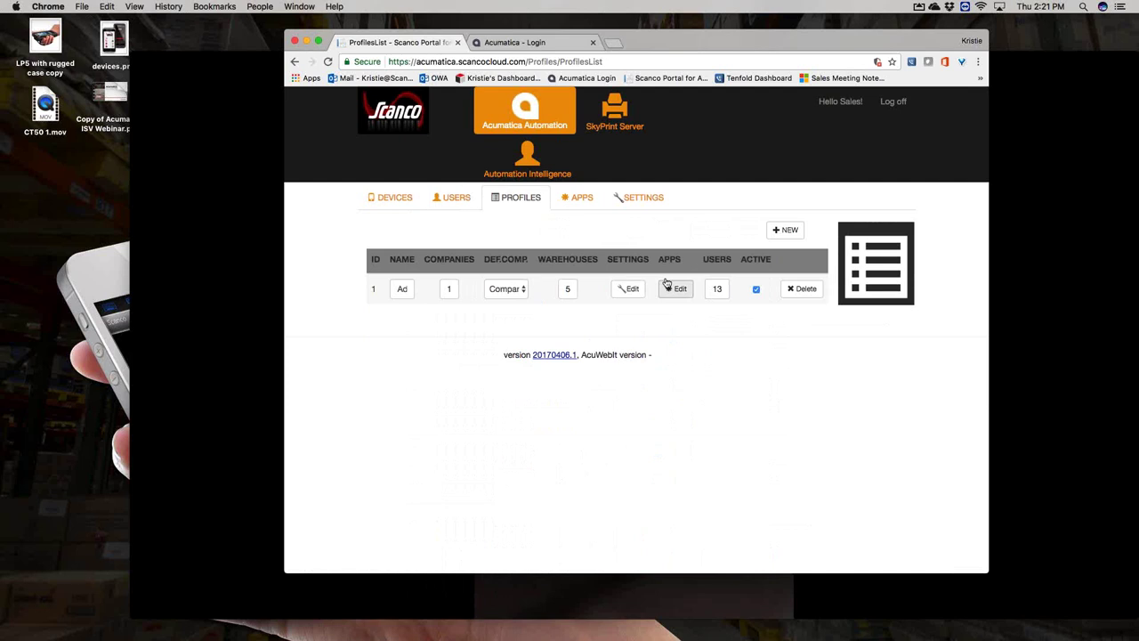
Step: View the Admin Profile's assigned apps and the Inventory module's app settings
{"action": "left_click", "coordinate": [667, 285]}
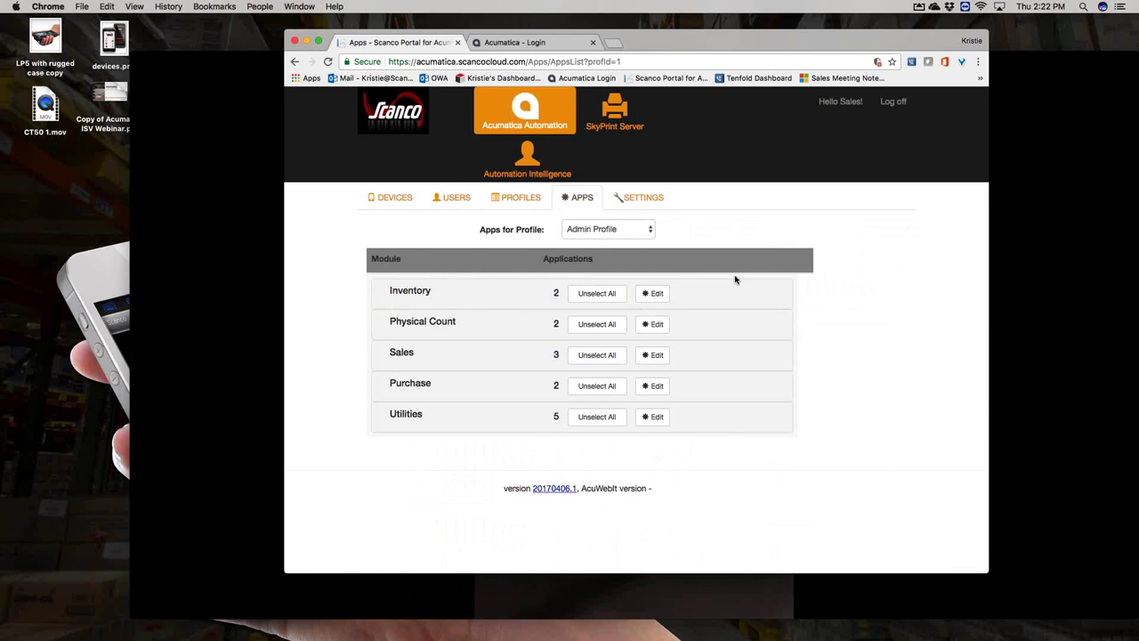
{"action": "left_click", "coordinate": [669, 297]}
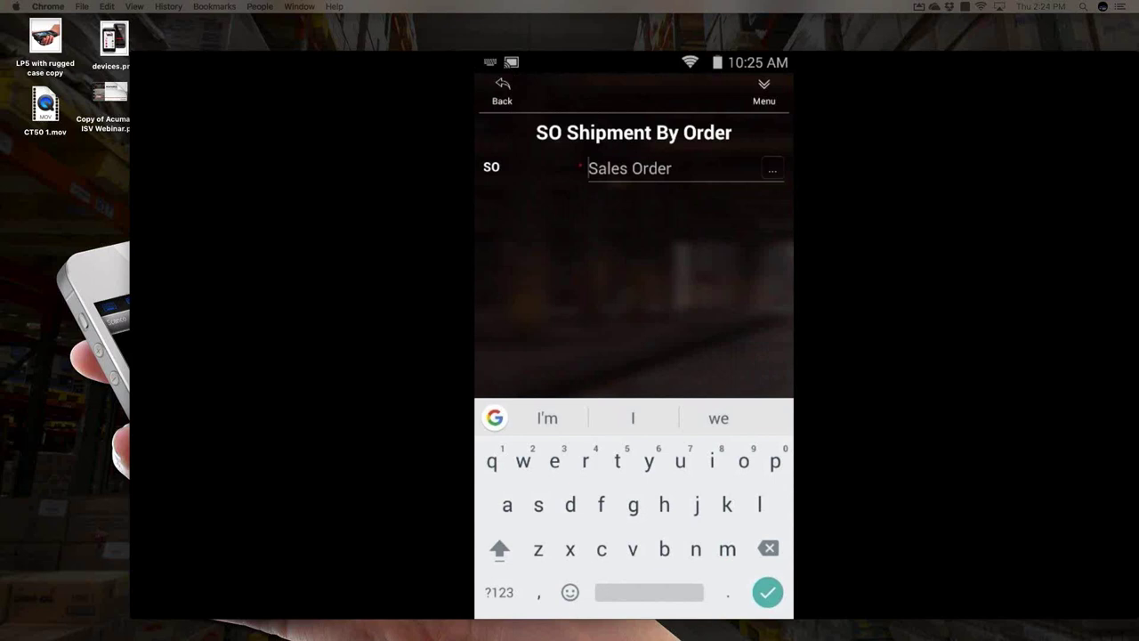
Step: List the open sales orders, dismiss the Sort by dialog, and show the order search box
{"action": "key", "text": "Return"}
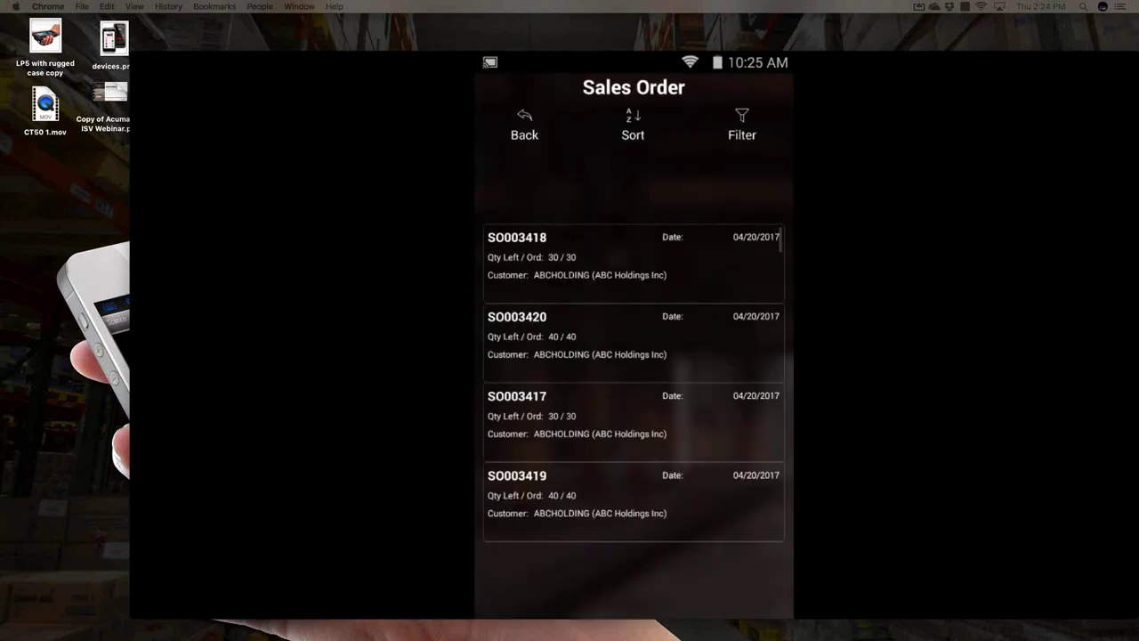
{"action": "scroll", "coordinate": [634, 383], "scroll_direction": "down", "scroll_amount": 4}
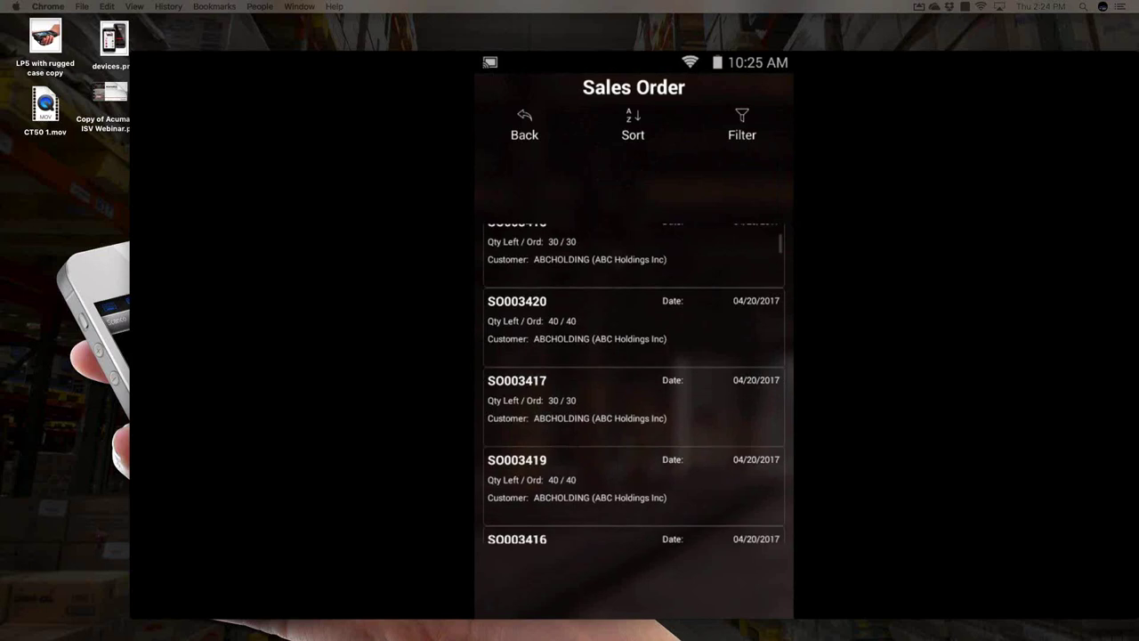
{"action": "scroll", "coordinate": [634, 382], "scroll_direction": "up", "scroll_amount": 2}
{"action": "scroll", "coordinate": [634, 383], "scroll_direction": "up", "scroll_amount": 3}
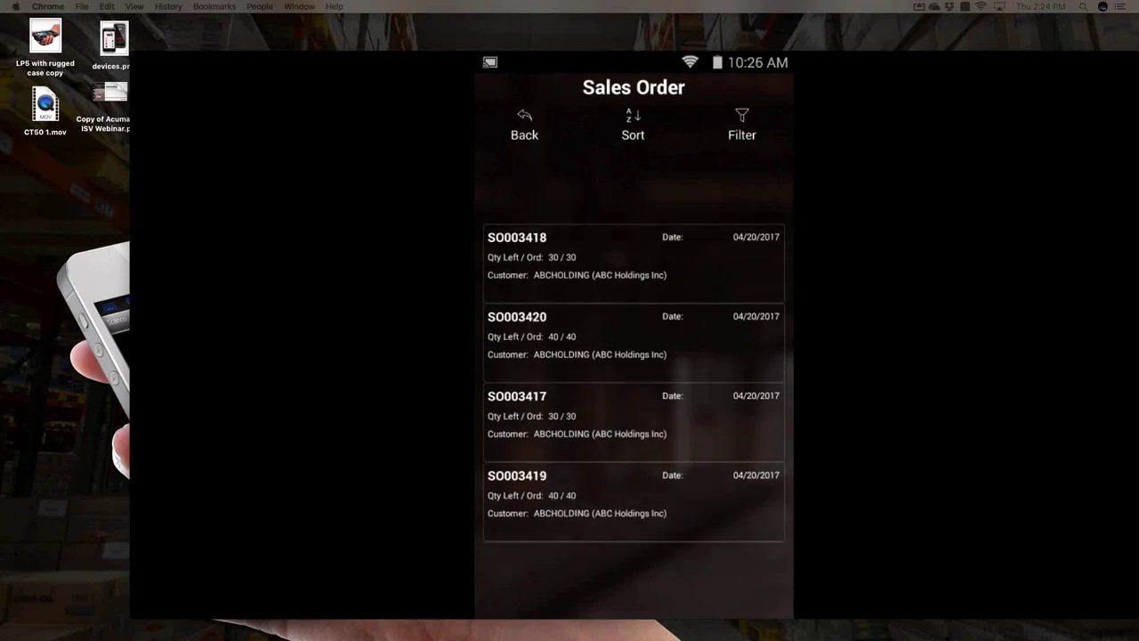
{"action": "left_click", "coordinate": [633, 125]}
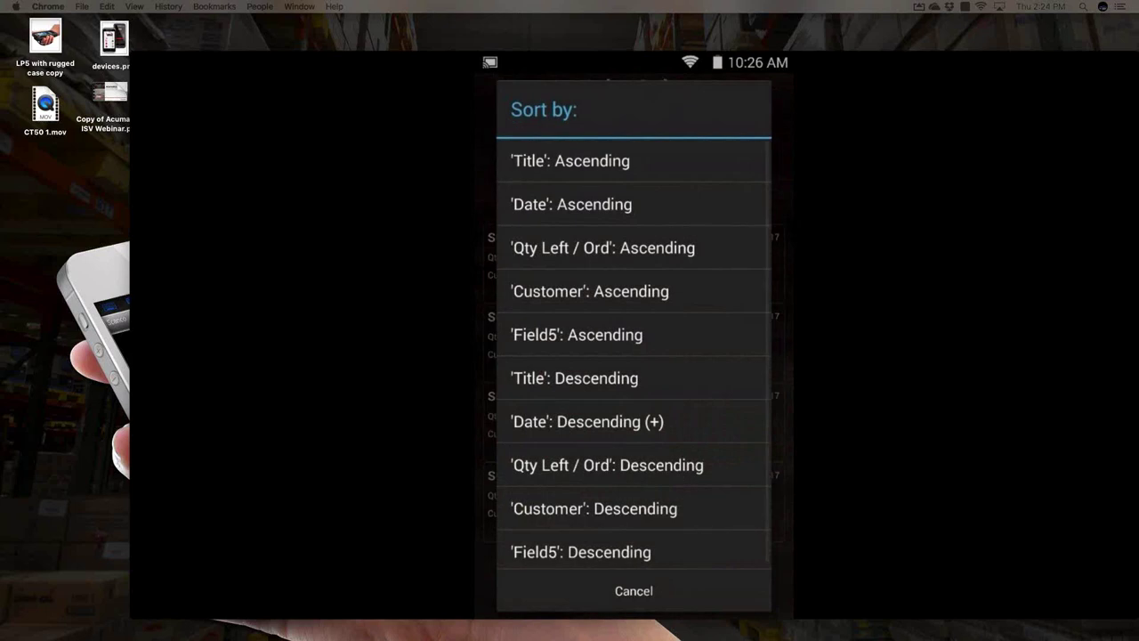
{"action": "left_click", "coordinate": [634, 591]}
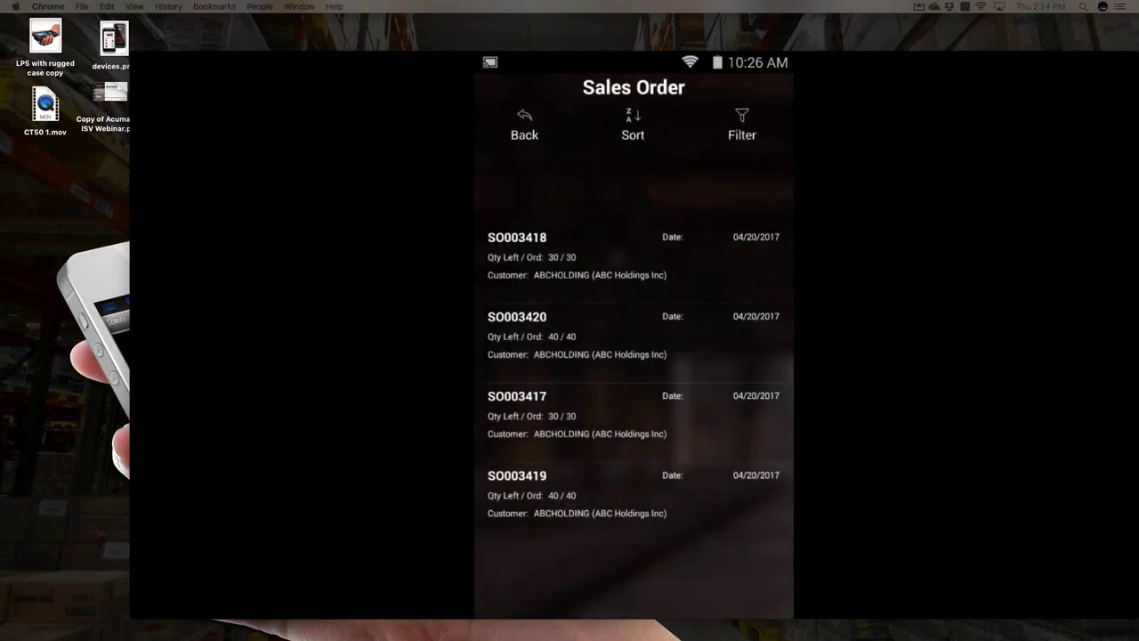
{"action": "left_click", "coordinate": [743, 125]}
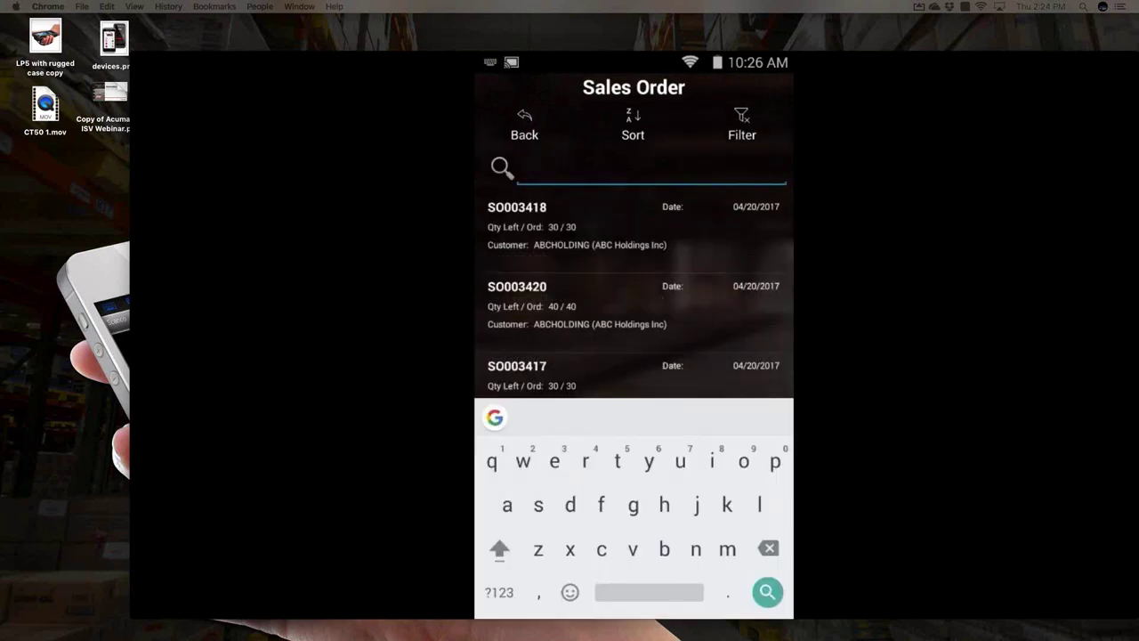
Step: Start shipping SO003420, replacing the invalid R1S1 item entry with AALEGO500
{"action": "left_click", "coordinate": [742, 125]}
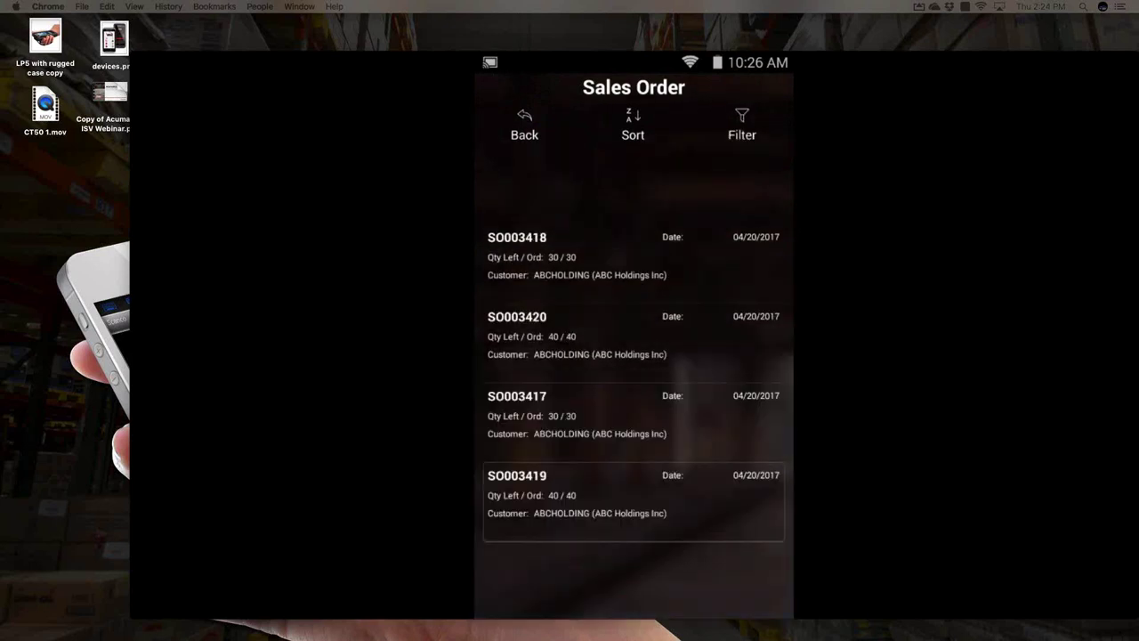
{"action": "left_click", "coordinate": [633, 336]}
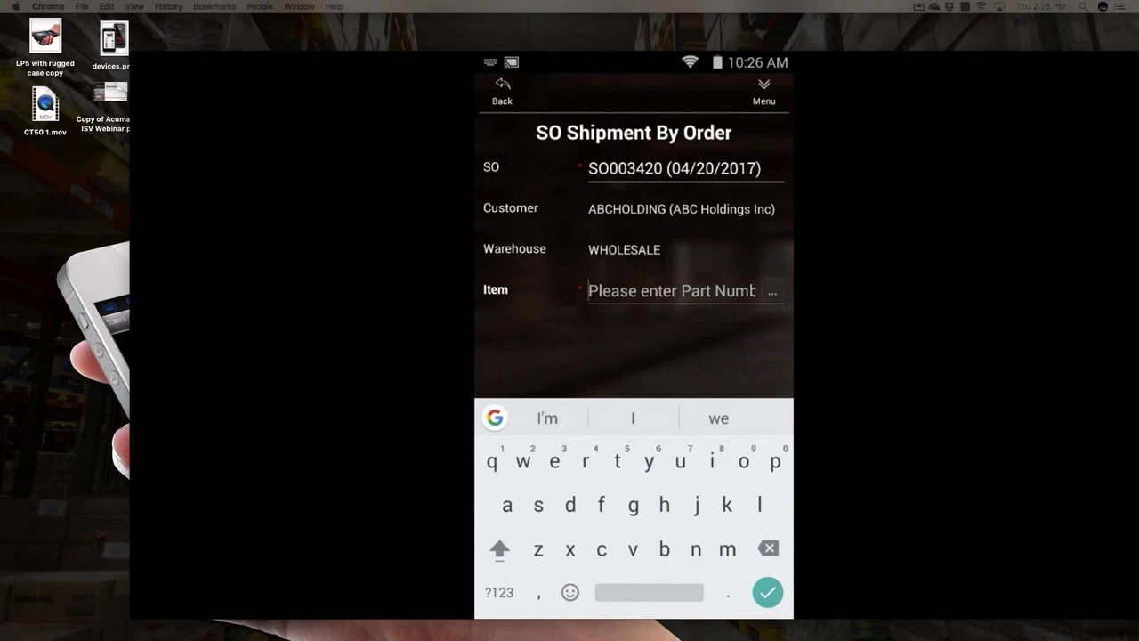
{"action": "type", "text": "R1S1"}
{"action": "key", "text": "Return"}
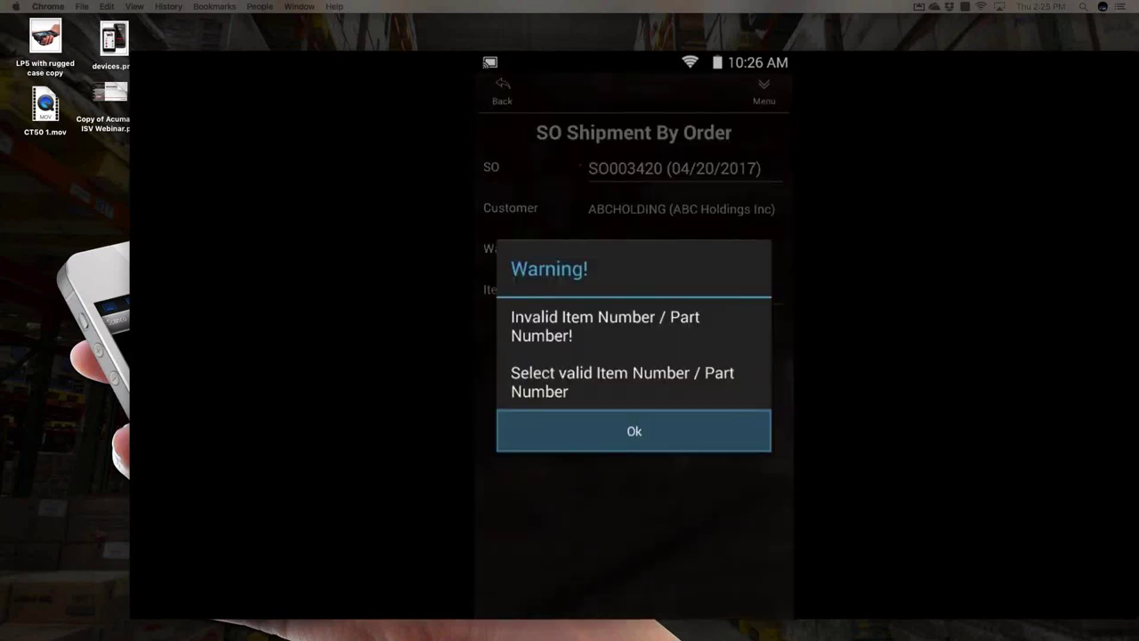
{"action": "key", "text": "Return"}
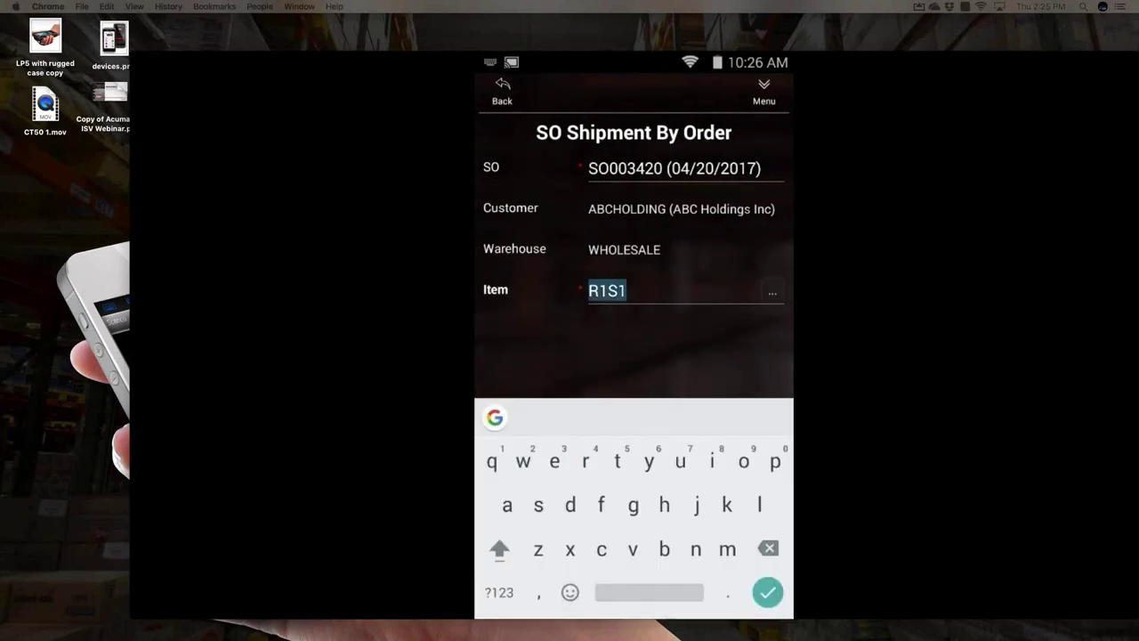
{"action": "key", "text": "BackSpace"}
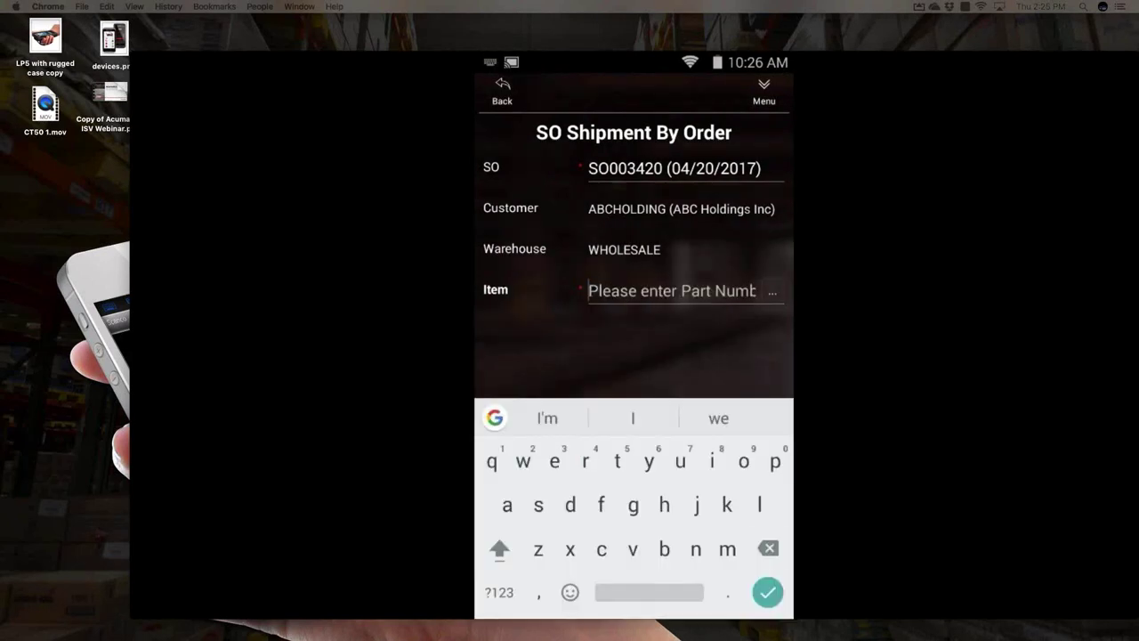
{"action": "type", "text": "AALEGO500"}
{"action": "key", "text": "Return"}
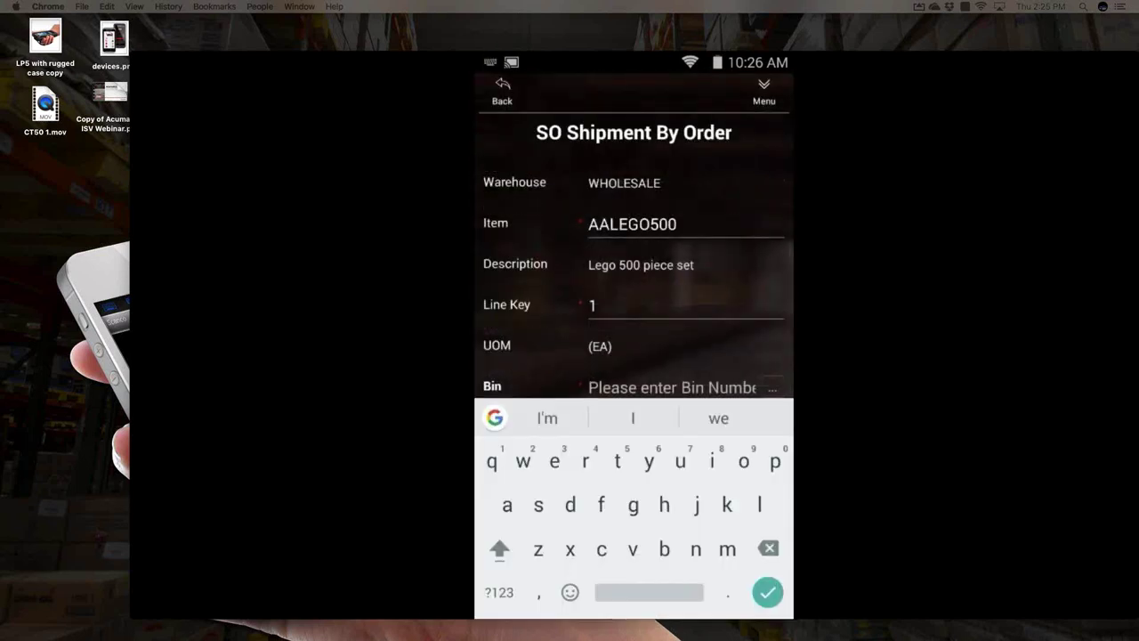
Step: Save 10 of AALEGO500 taken from bin R1S1
{"action": "type", "text": "R1S1"}
{"action": "key", "text": "Return"}
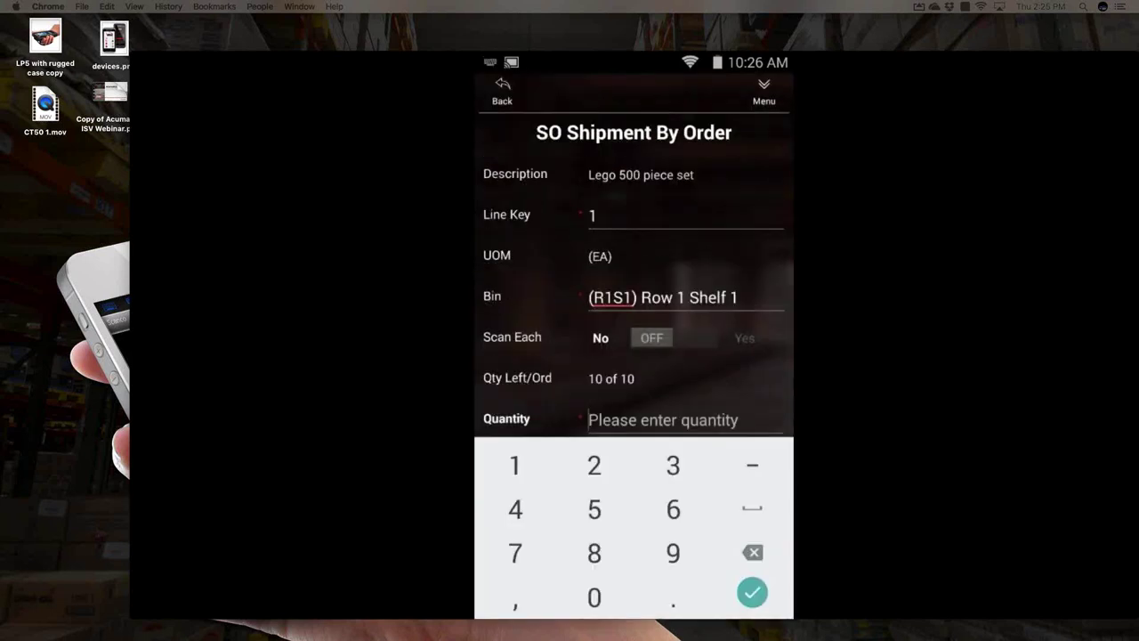
{"action": "type", "text": "10"}
{"action": "key", "text": "Return"}
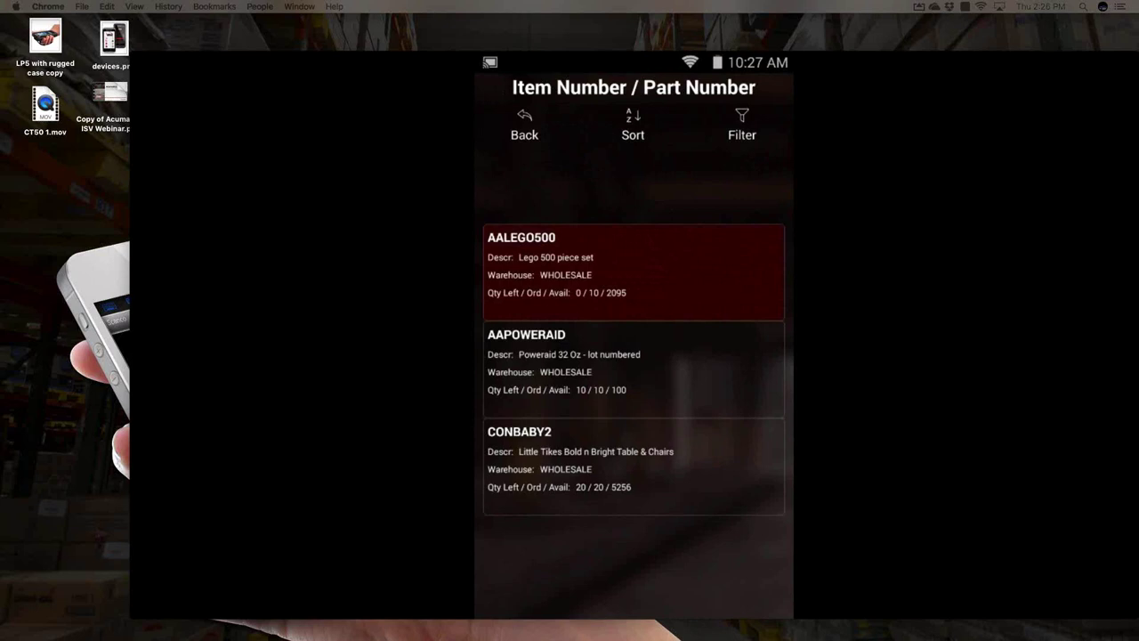
Step: Pick CONBABY2 and save a quantity of 20 from the RECEIVING bin
{"action": "left_click", "coordinate": [633, 467]}
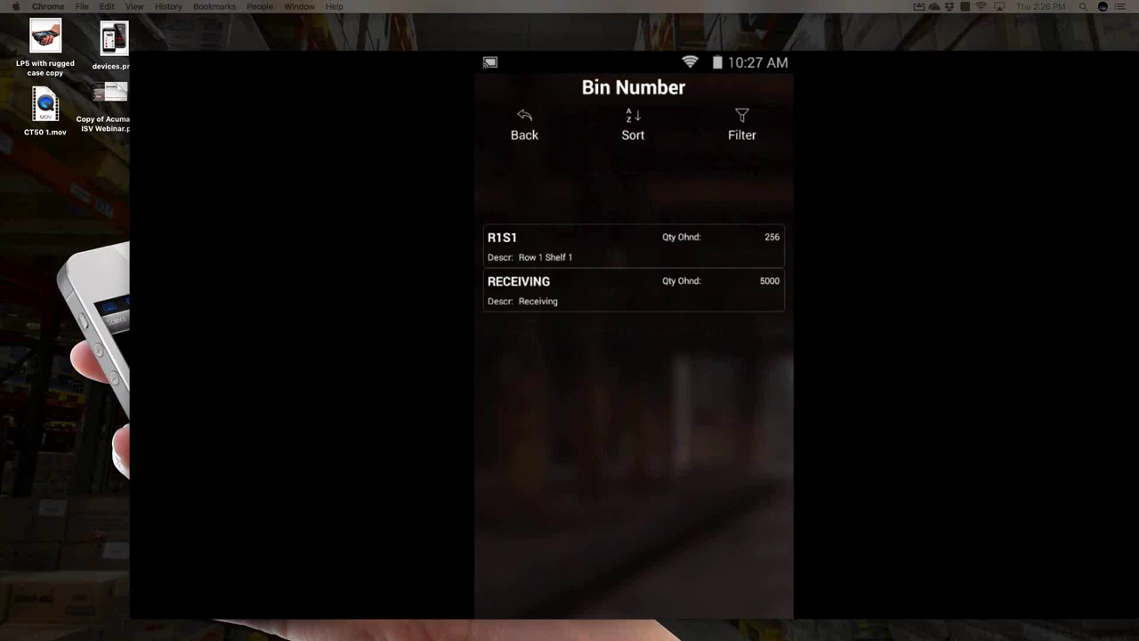
{"action": "left_click", "coordinate": [633, 289]}
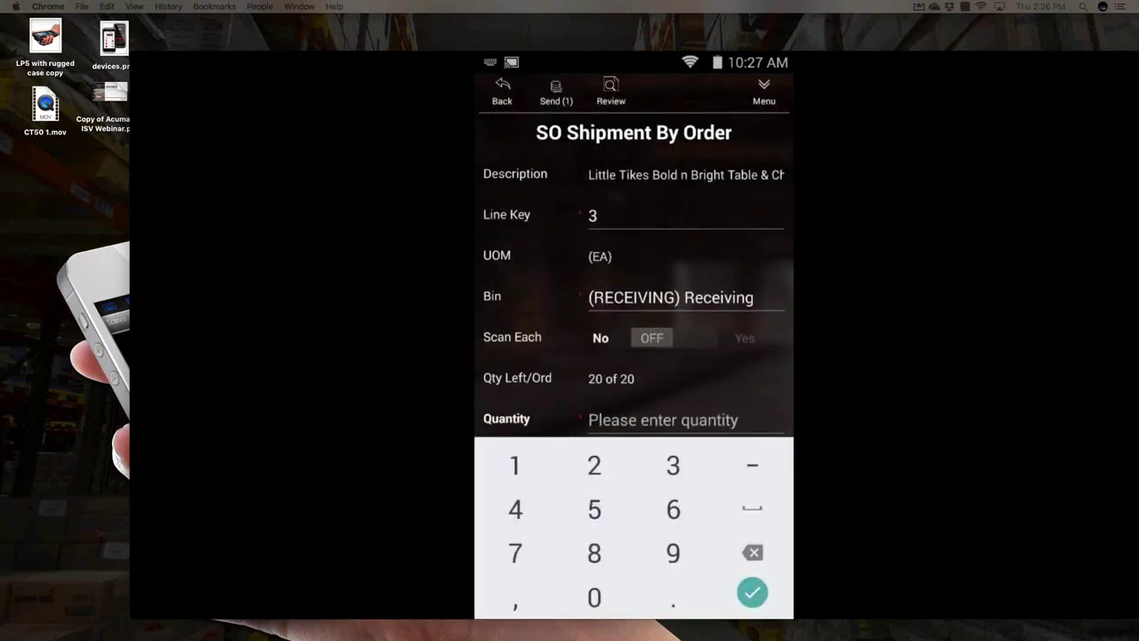
{"action": "type", "text": "20"}
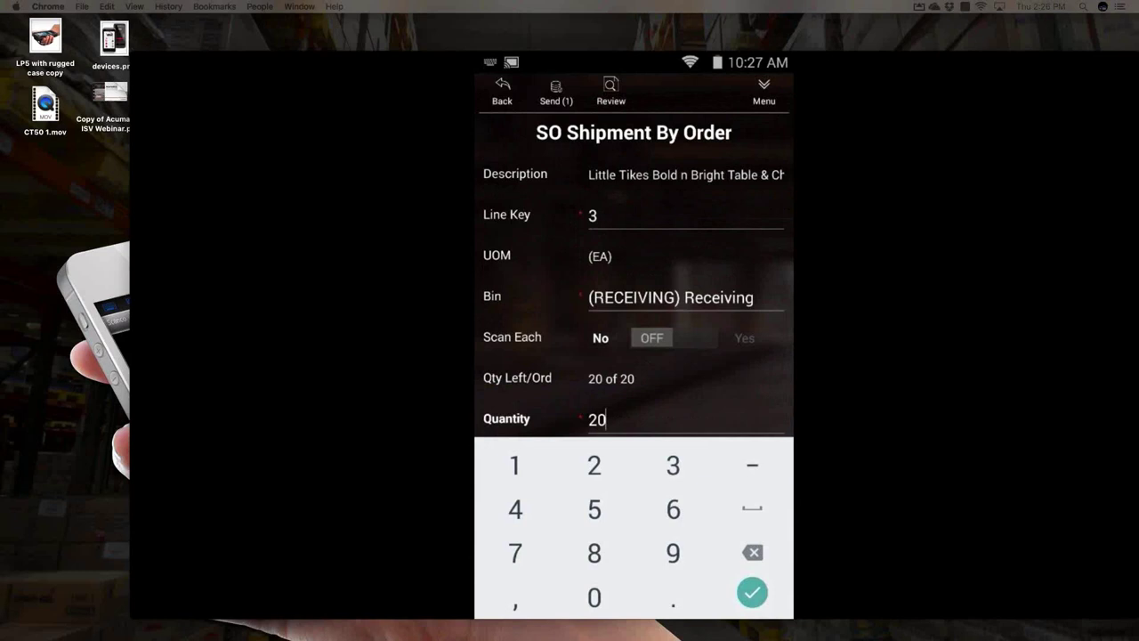
{"action": "key", "text": "Return"}
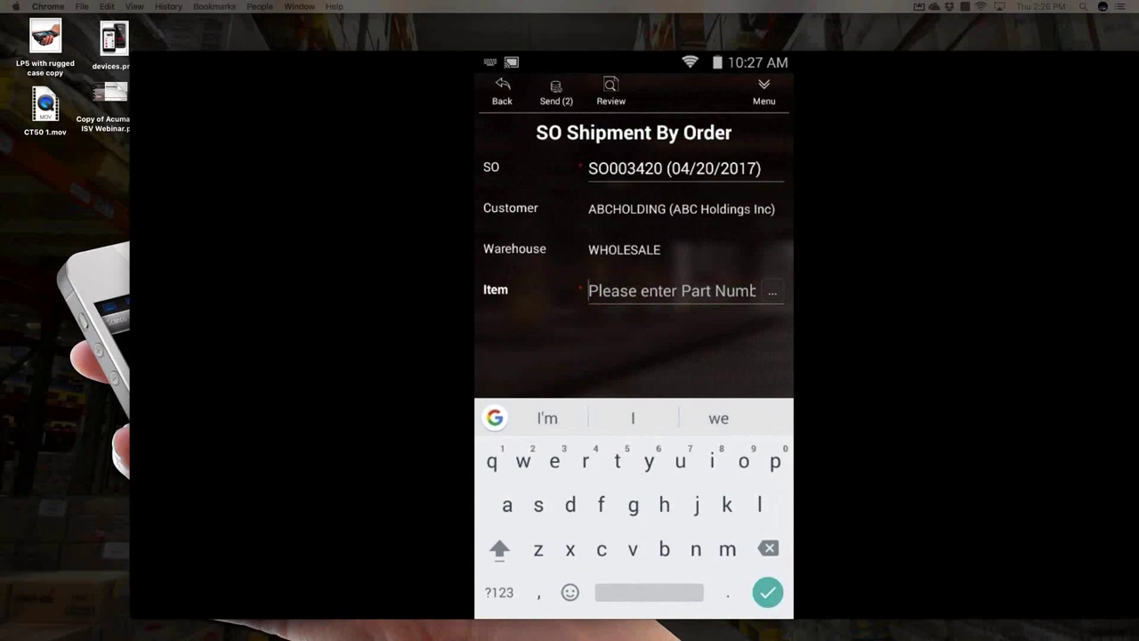
Step: Enter item AAPOWERAID after the CONPOGO1 entry is rejected as invalid
{"action": "type", "text": "CONPOGO1"}
{"action": "key", "text": "Return"}
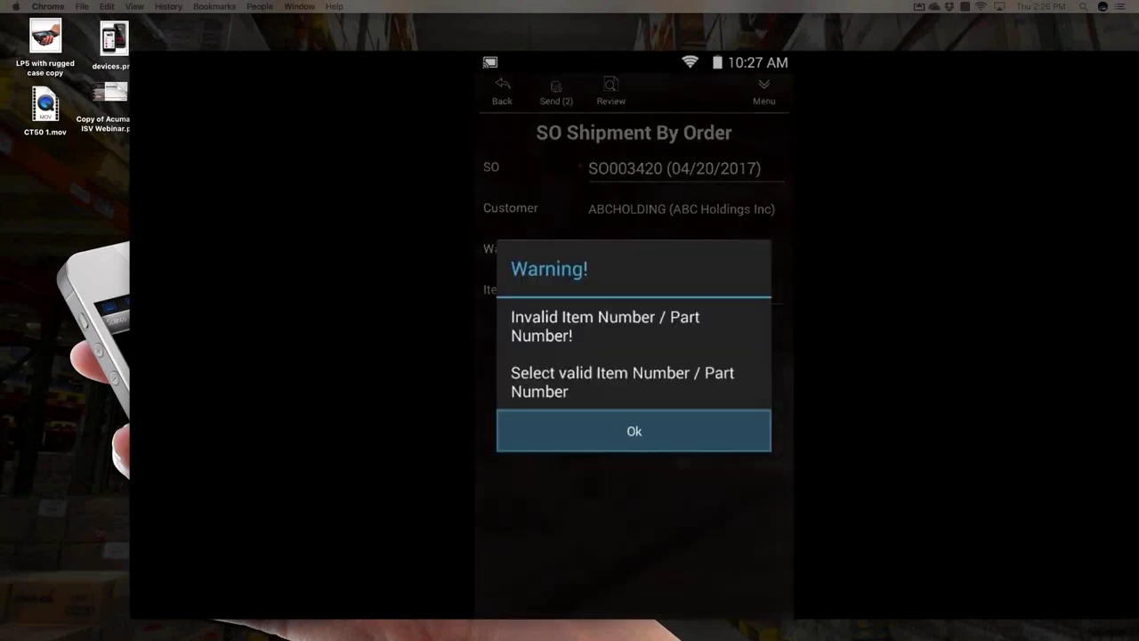
{"action": "key", "text": "Return"}
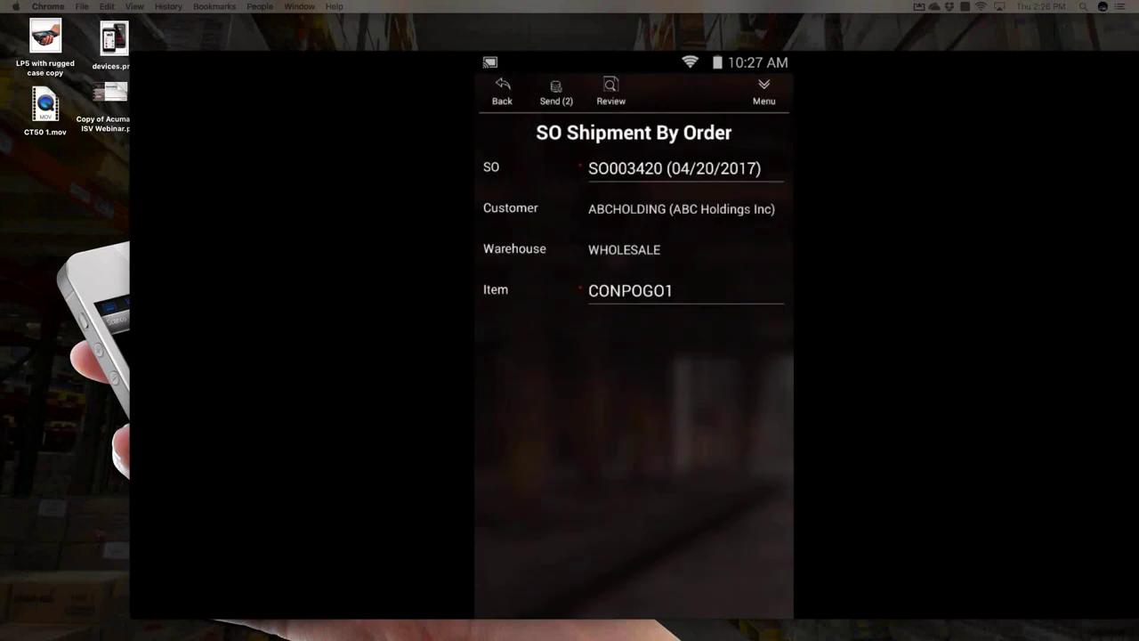
{"action": "key", "text": "BackSpace"}
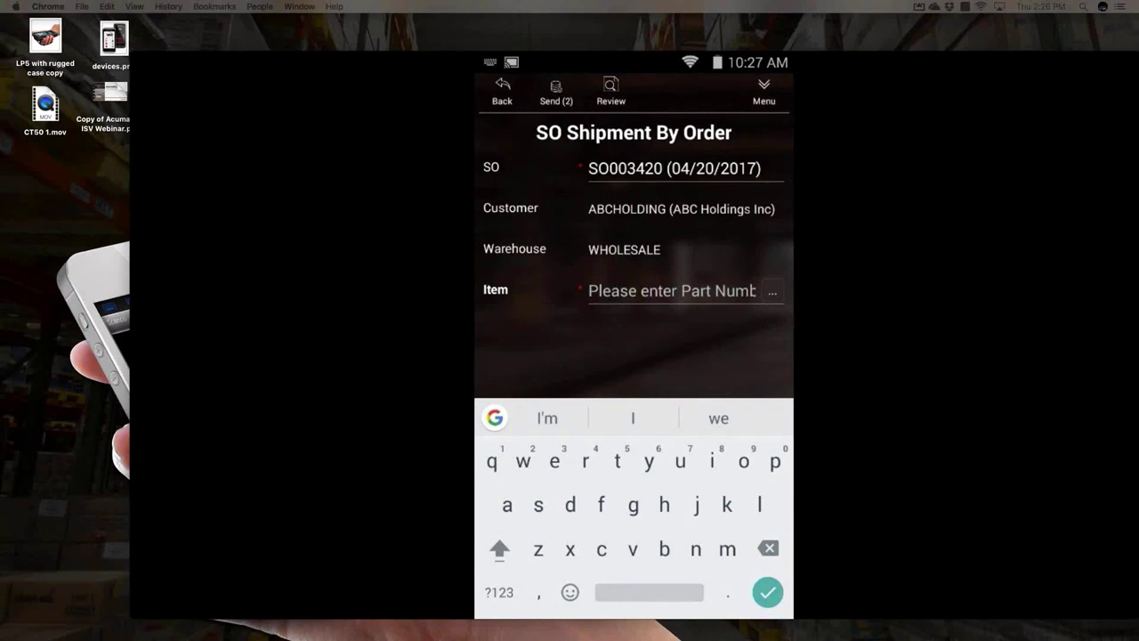
{"action": "type", "text": "AAPOWERAID"}
{"action": "key", "text": "Return"}
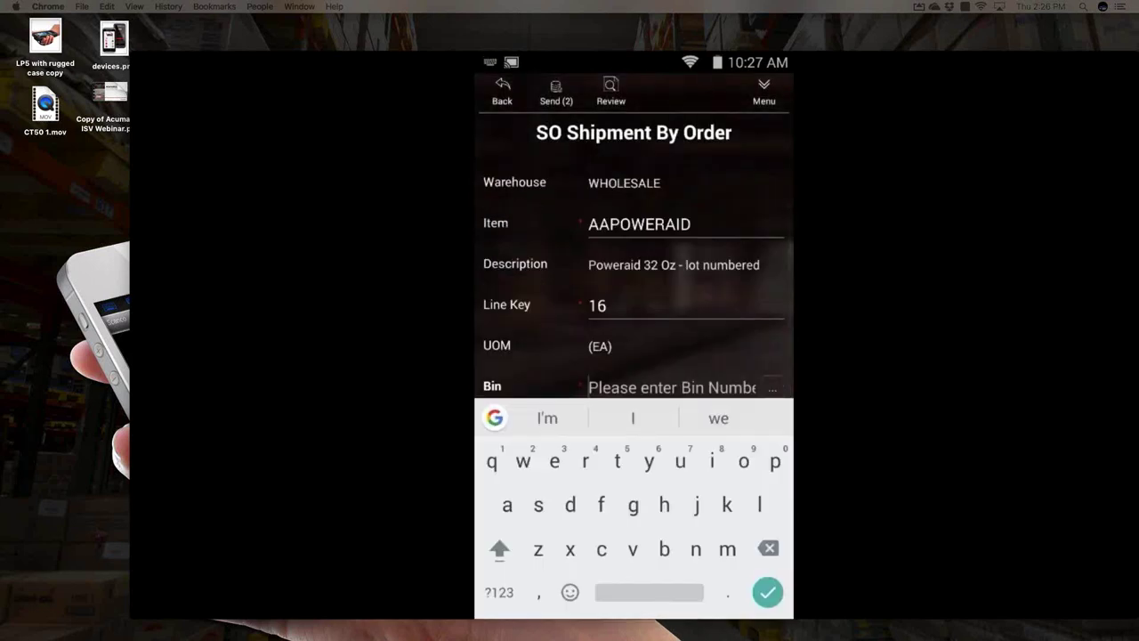
Step: Set bin RECEIVING, lot jan10 and shipped quantity 10, saving the line
{"action": "type", "text": "RECEIVING"}
{"action": "key", "text": "Return"}
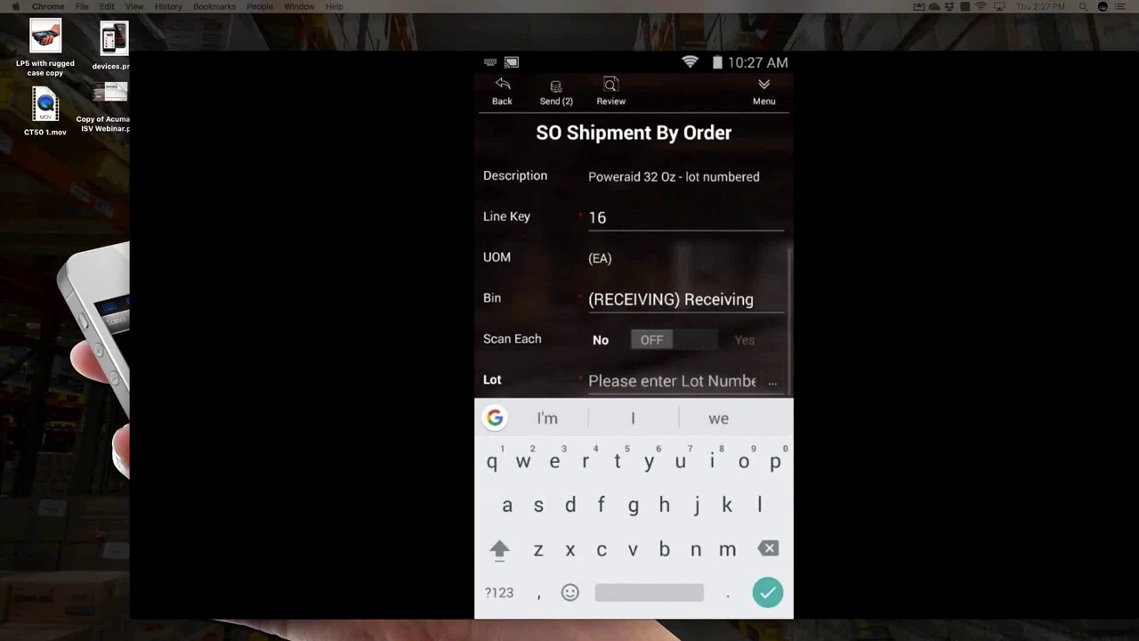
{"action": "key", "text": "Return"}
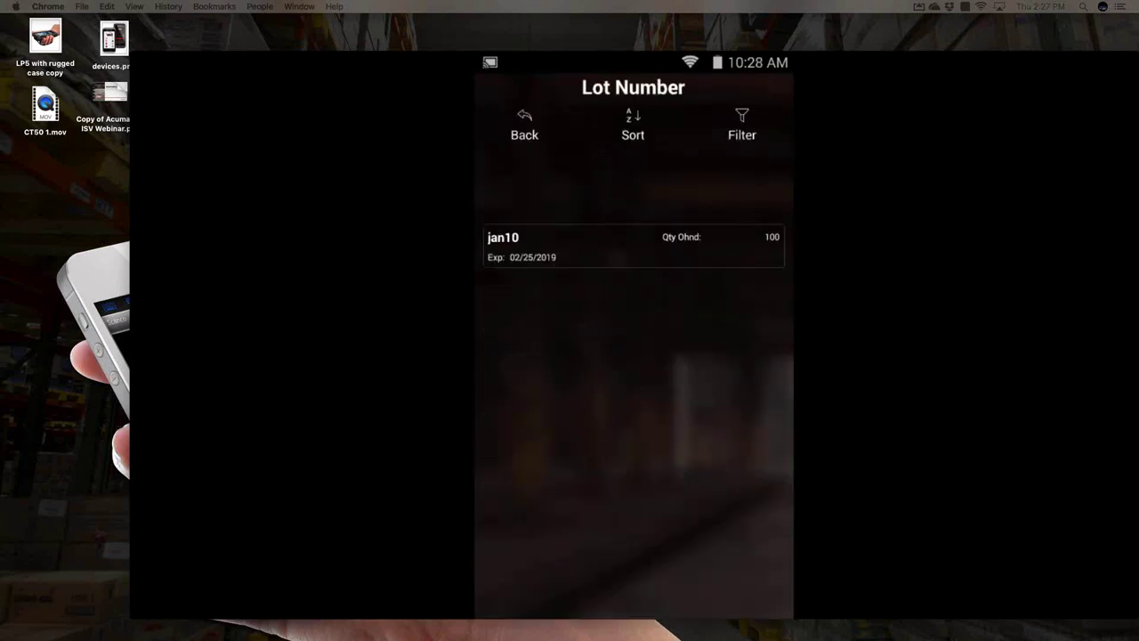
{"action": "left_click", "coordinate": [634, 245]}
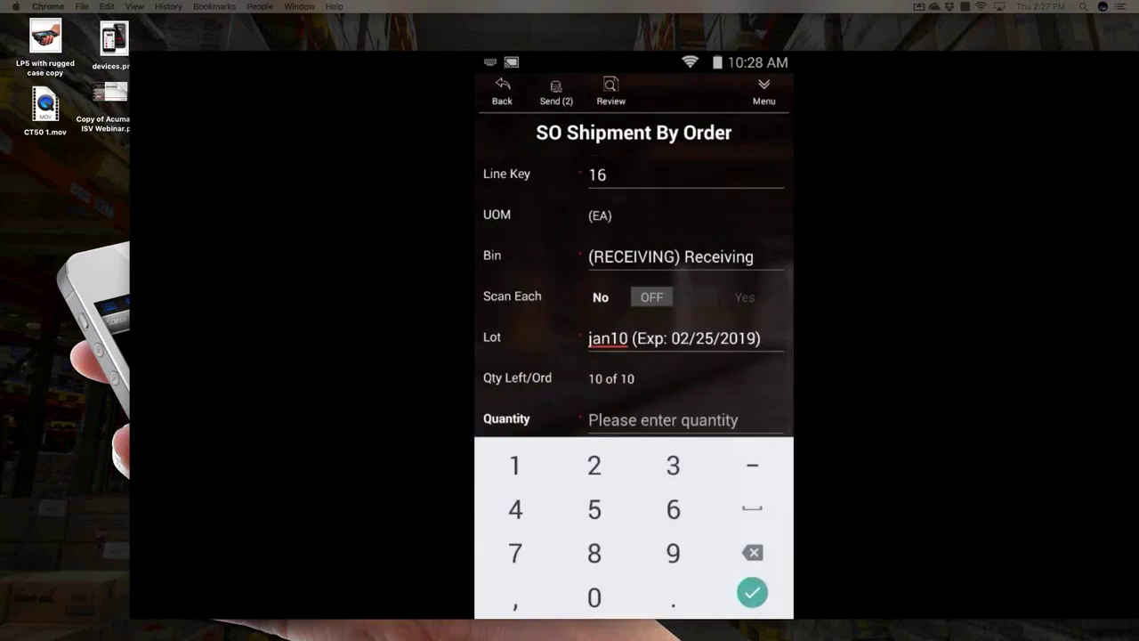
{"action": "type", "text": "1"}
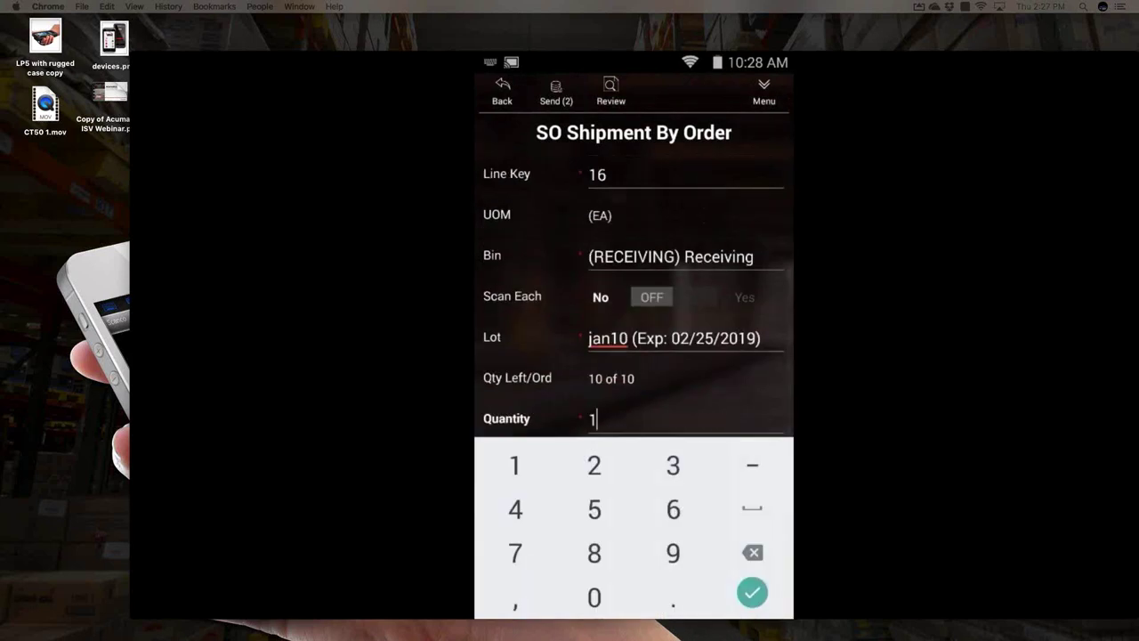
{"action": "type", "text": "0"}
{"action": "key", "text": "Return"}
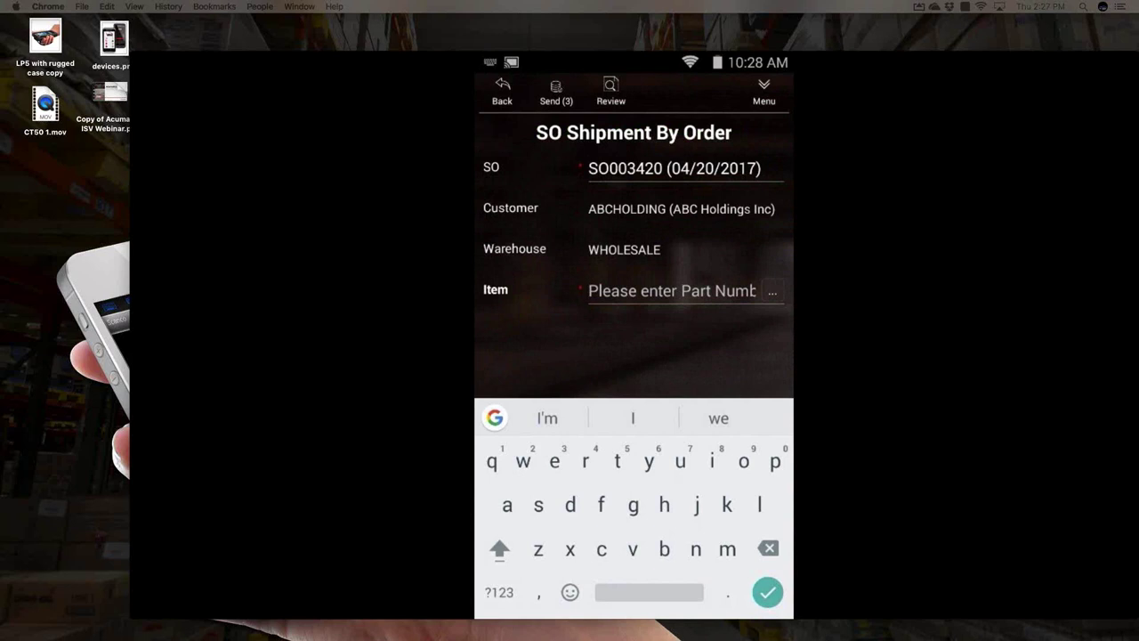
Step: Check the order item list, return to the shipment form, and confirm sending all saved lines
{"action": "key", "text": "Return"}
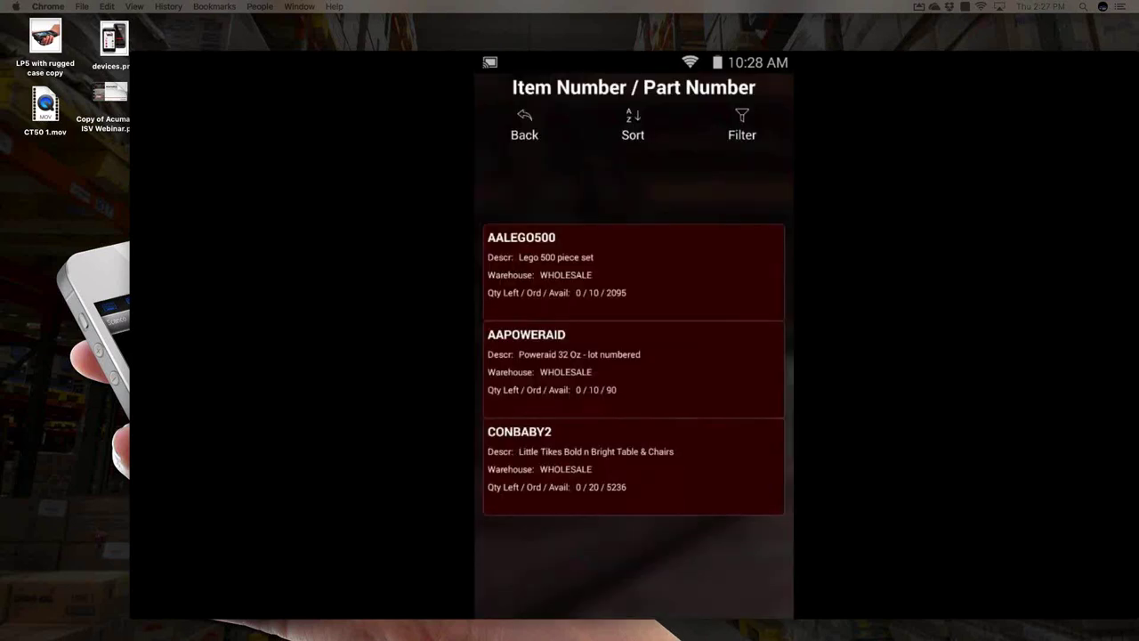
{"action": "key", "text": "Escape"}
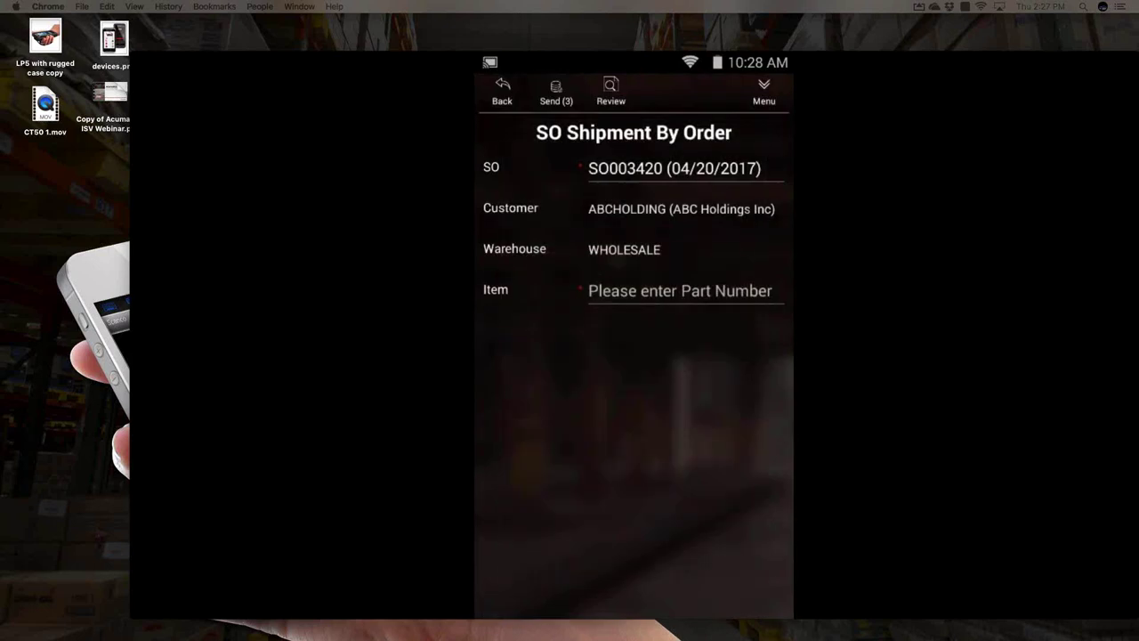
{"action": "left_click", "coordinate": [589, 290]}
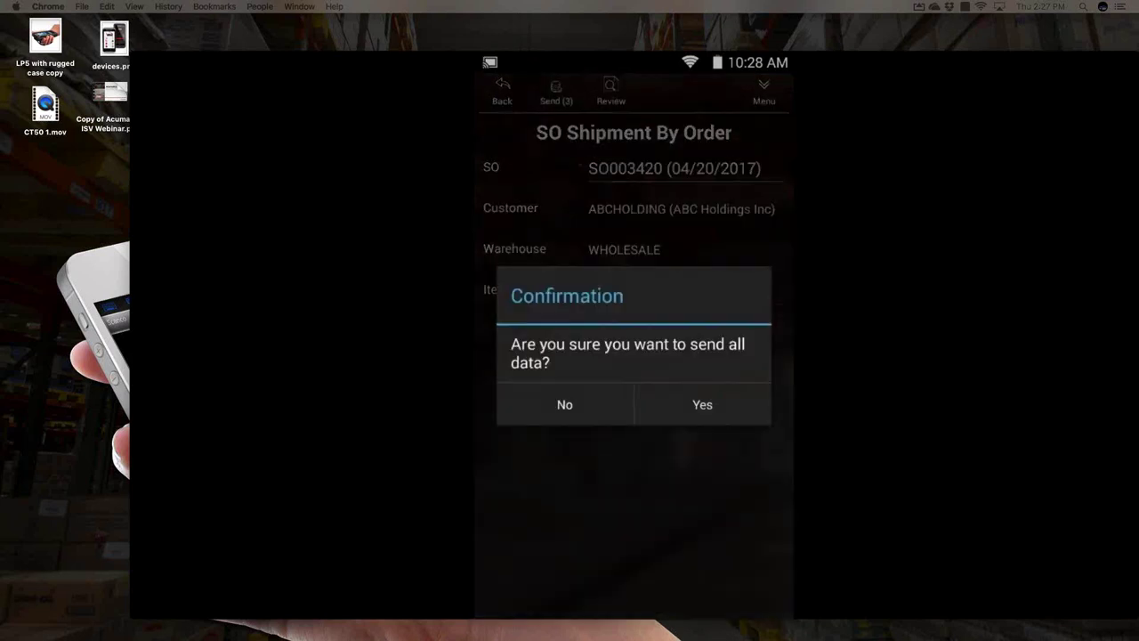
{"action": "left_click", "coordinate": [702, 404]}
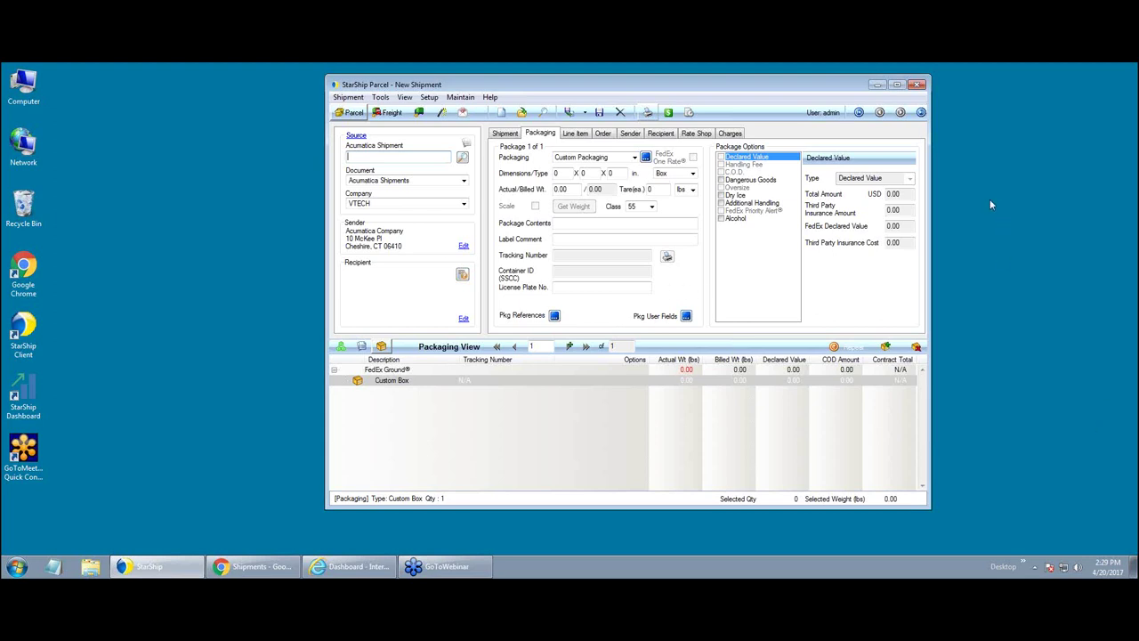
Step: Bring the StarShip Parcel New Shipment window forward and shift it slightly left
{"action": "left_click", "coordinate": [975, 279]}
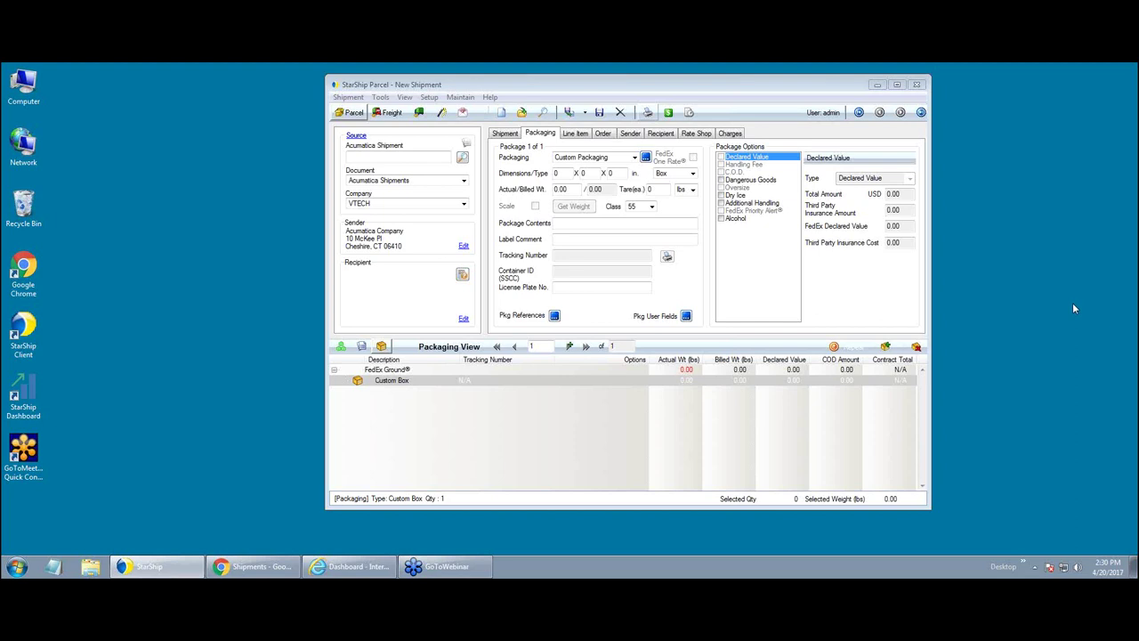
{"action": "left_click_drag", "start_coordinate": [599, 93], "coordinate": [583, 94]}
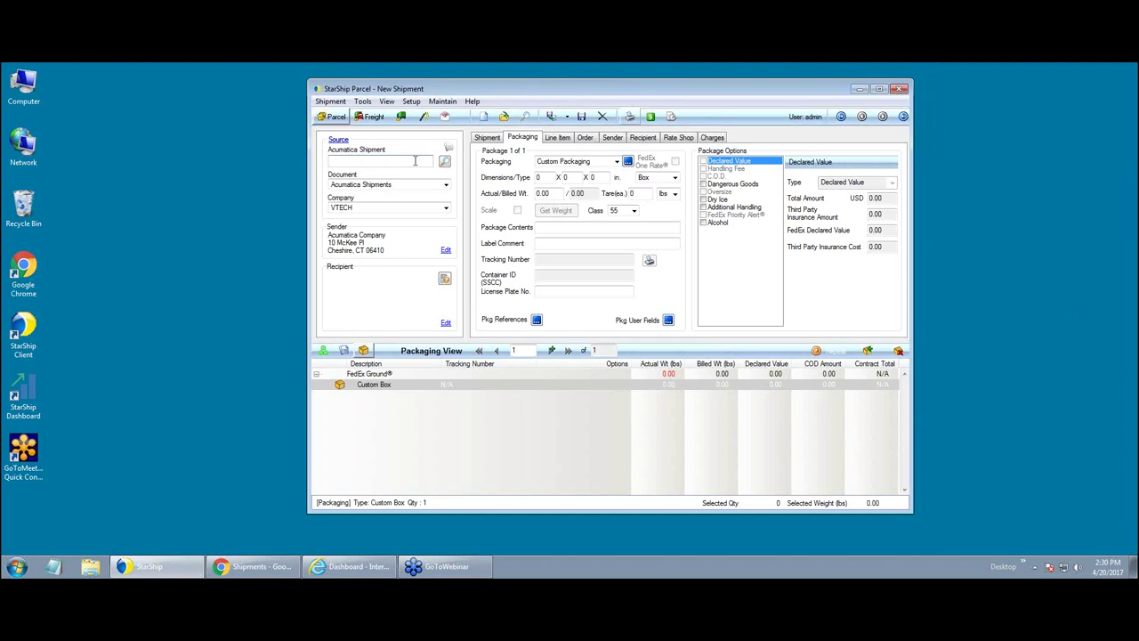
Step: Paste the Acumatica shipment number and retrieve the shipment with its LEGO and TIKES packages
{"action": "type", "text": "001757"}
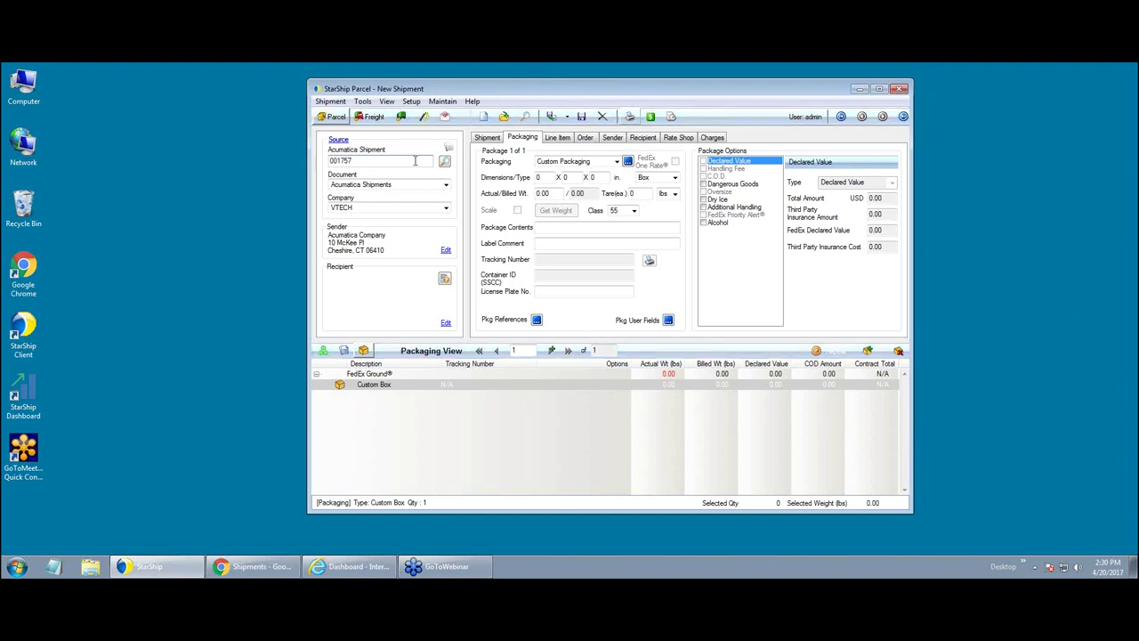
{"action": "key", "text": "Return"}
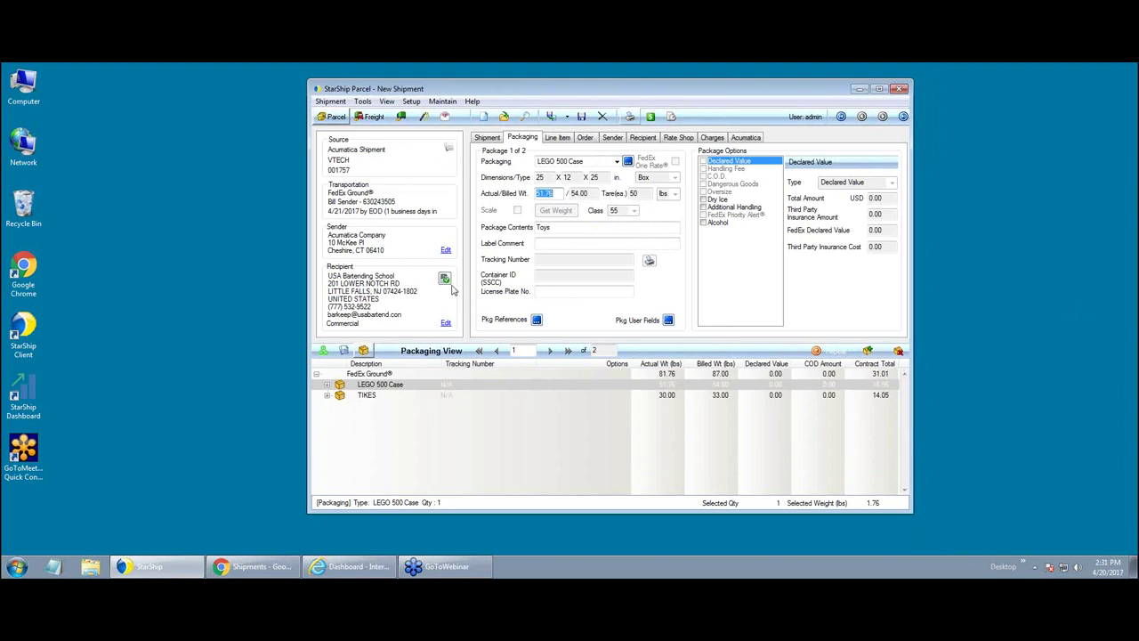
Step: Expand all package items and show the Lego 500 piece set line item details
{"action": "mouse_move", "coordinate": [446, 281]}
{"action": "right_click", "coordinate": [328, 389]}
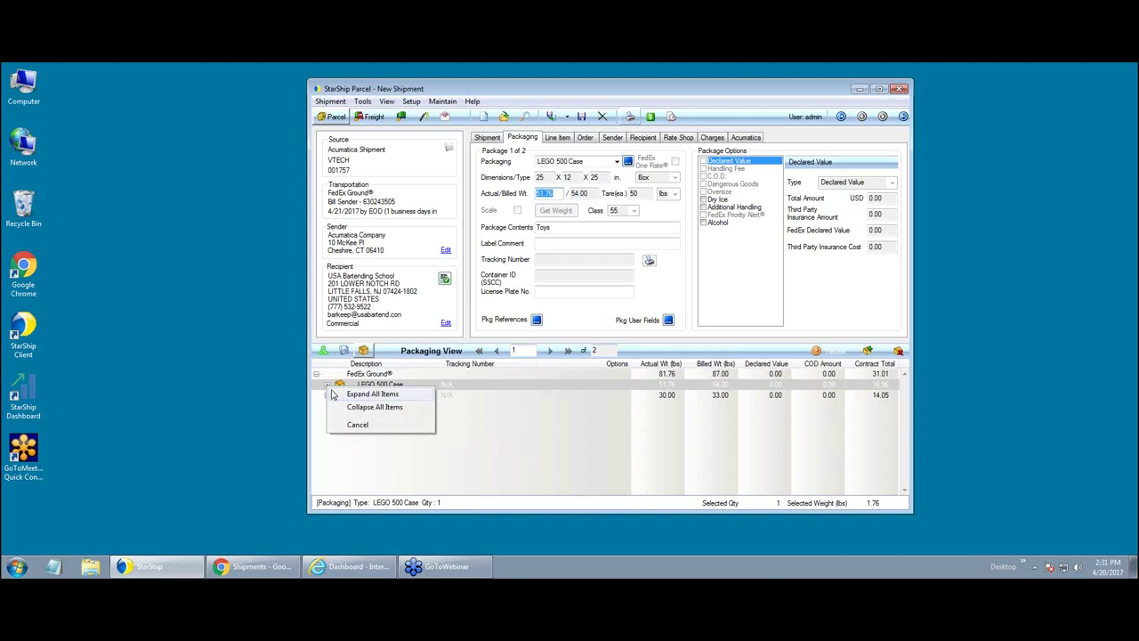
{"action": "left_click", "coordinate": [333, 394]}
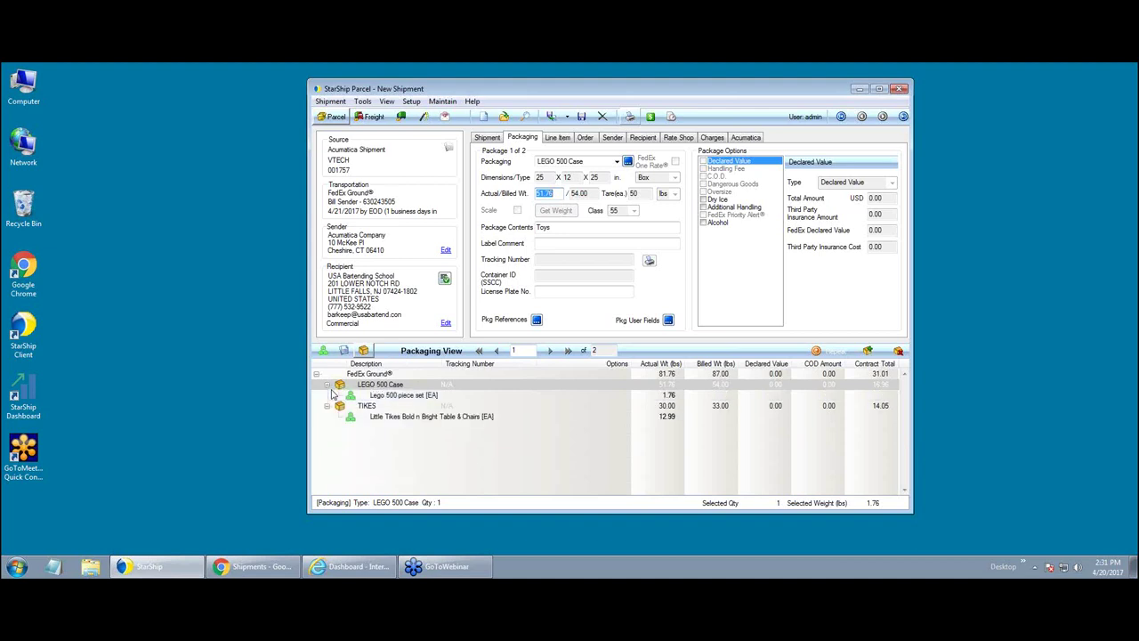
{"action": "left_click", "coordinate": [388, 398]}
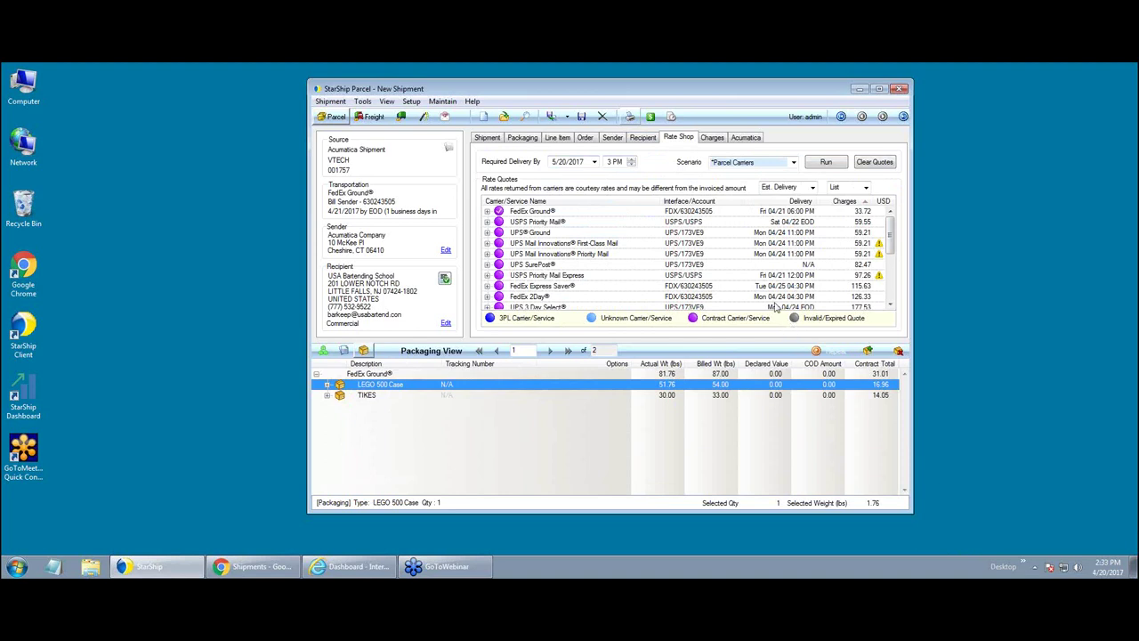
Step: Switch the rate quotes from List to Contract charges and ship the order
{"action": "left_click", "coordinate": [863, 188]}
{"action": "left_click", "coordinate": [857, 214]}
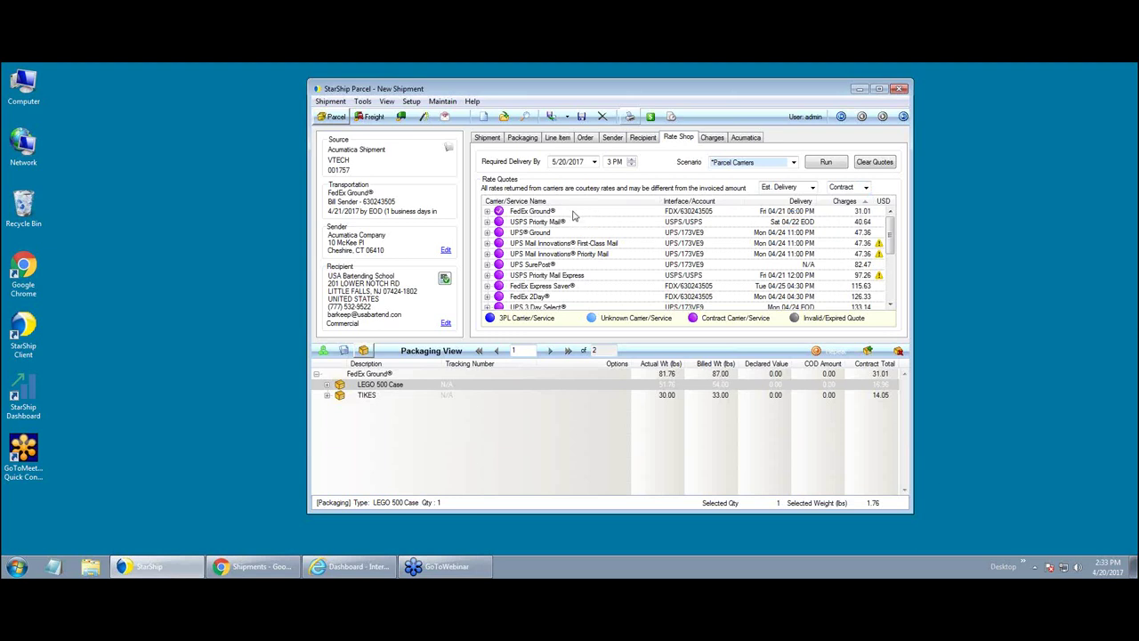
{"action": "left_click", "coordinate": [588, 258]}
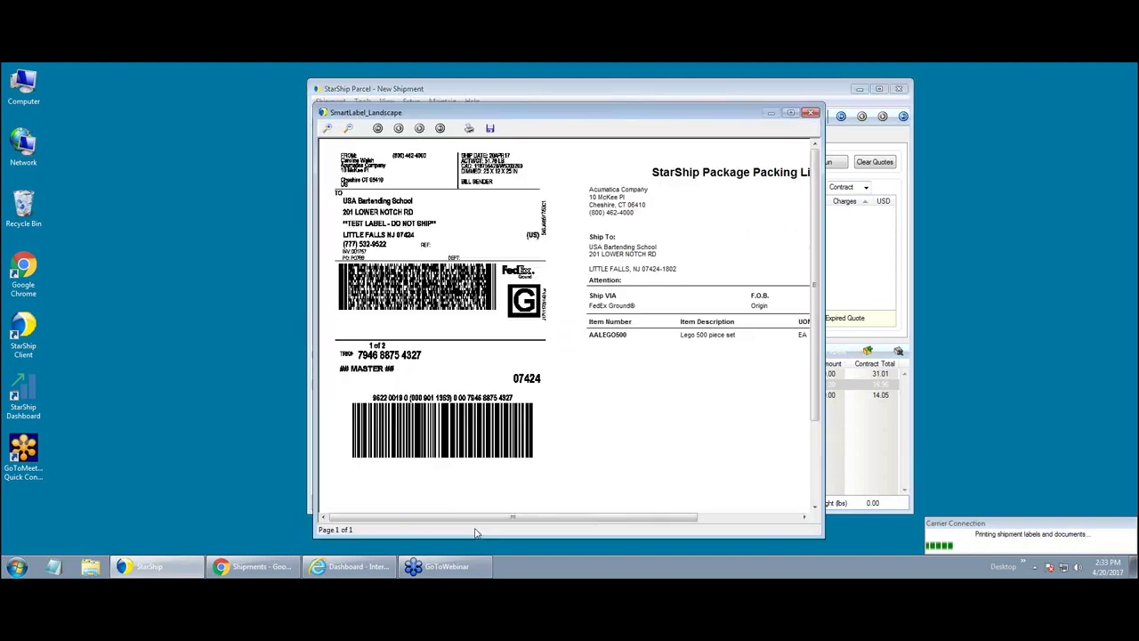
Step: Reposition and enlarge the label preview to see the packing list, then close both package previews
{"action": "left_click_drag", "start_coordinate": [498, 118], "coordinate": [455, 83]}
{"action": "left_click_drag", "start_coordinate": [777, 501], "coordinate": [914, 539]}
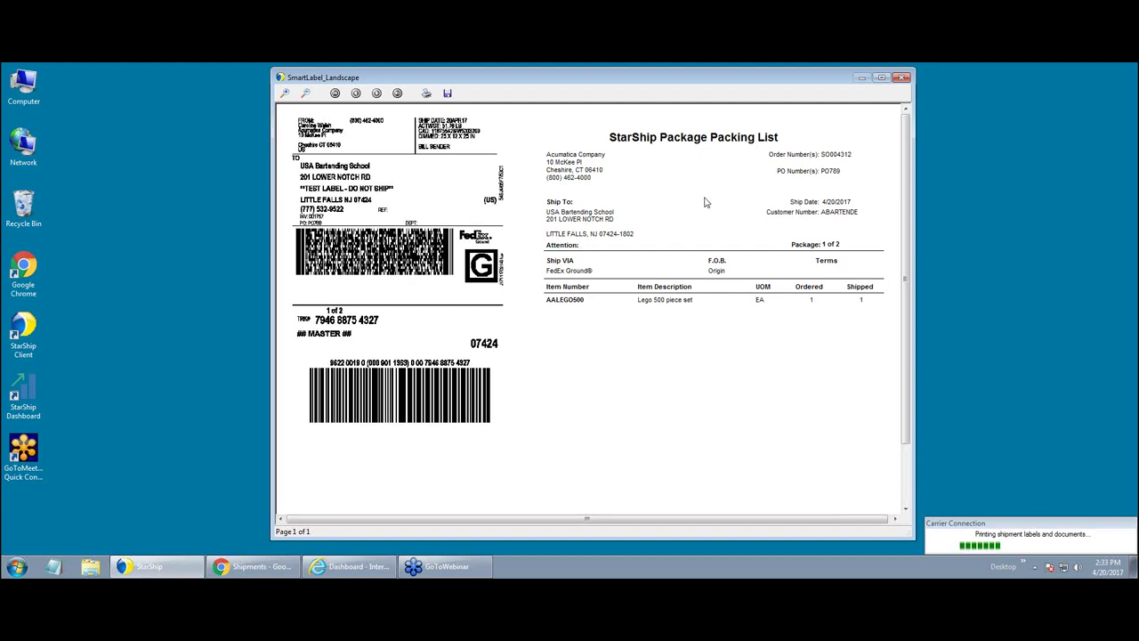
{"action": "left_click", "coordinate": [902, 79]}
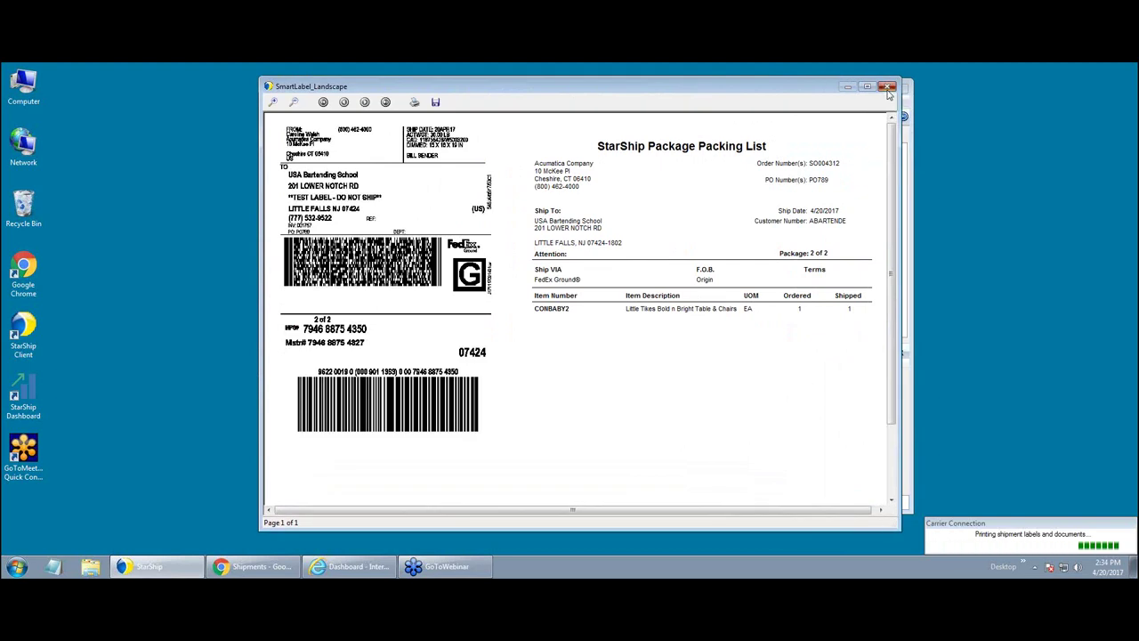
{"action": "left_click", "coordinate": [888, 87]}
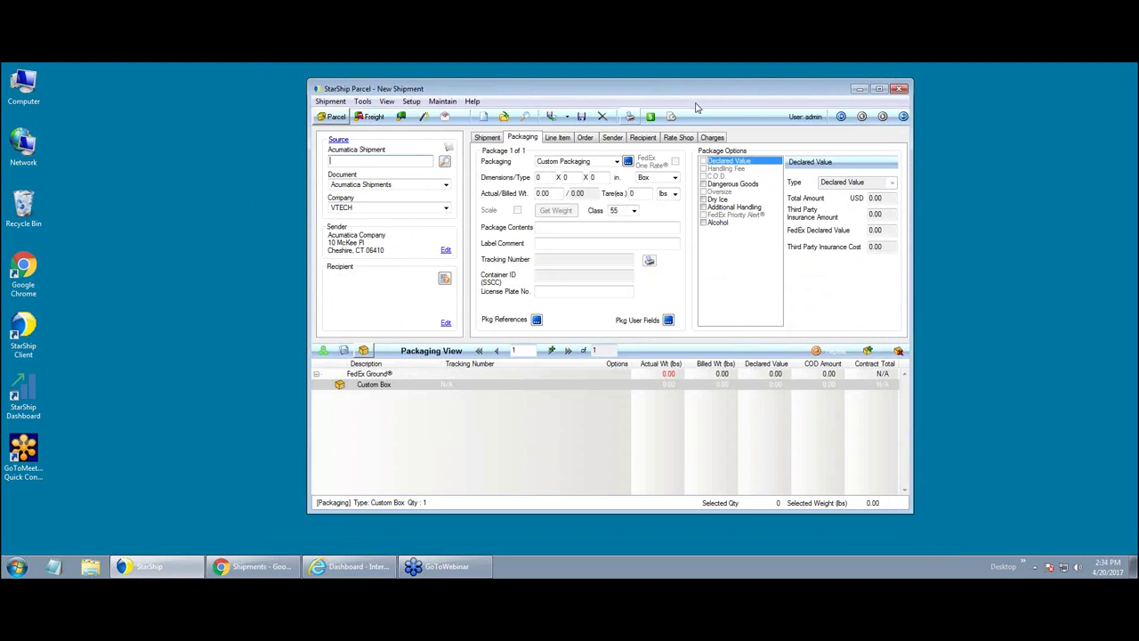
{"action": "left_click", "coordinate": [226, 572]}
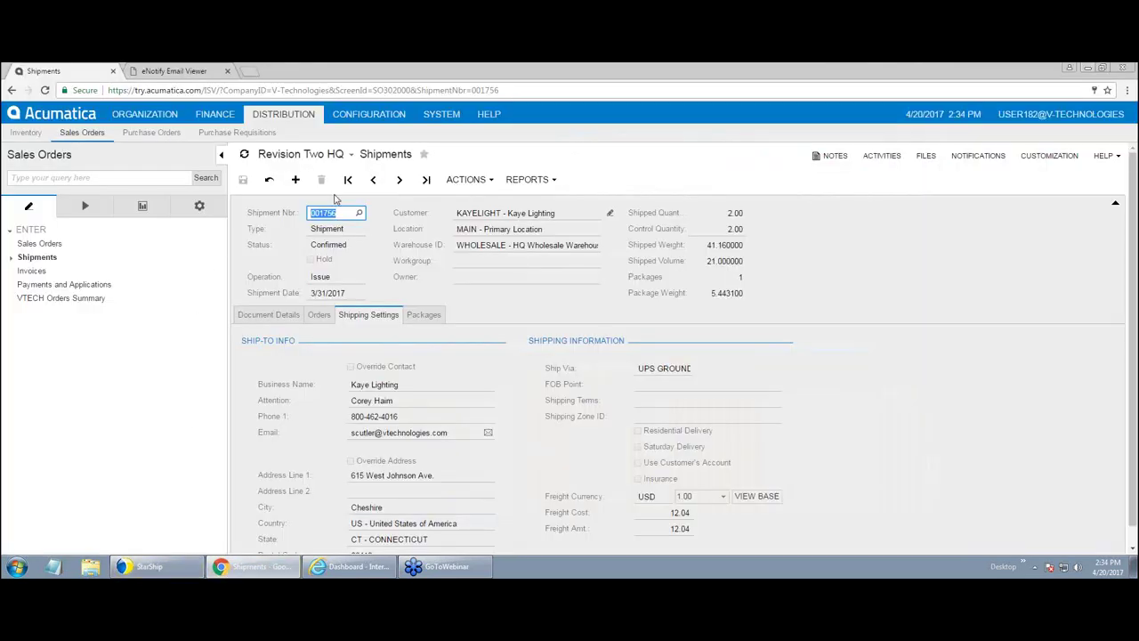
{"action": "left_click", "coordinate": [400, 179]}
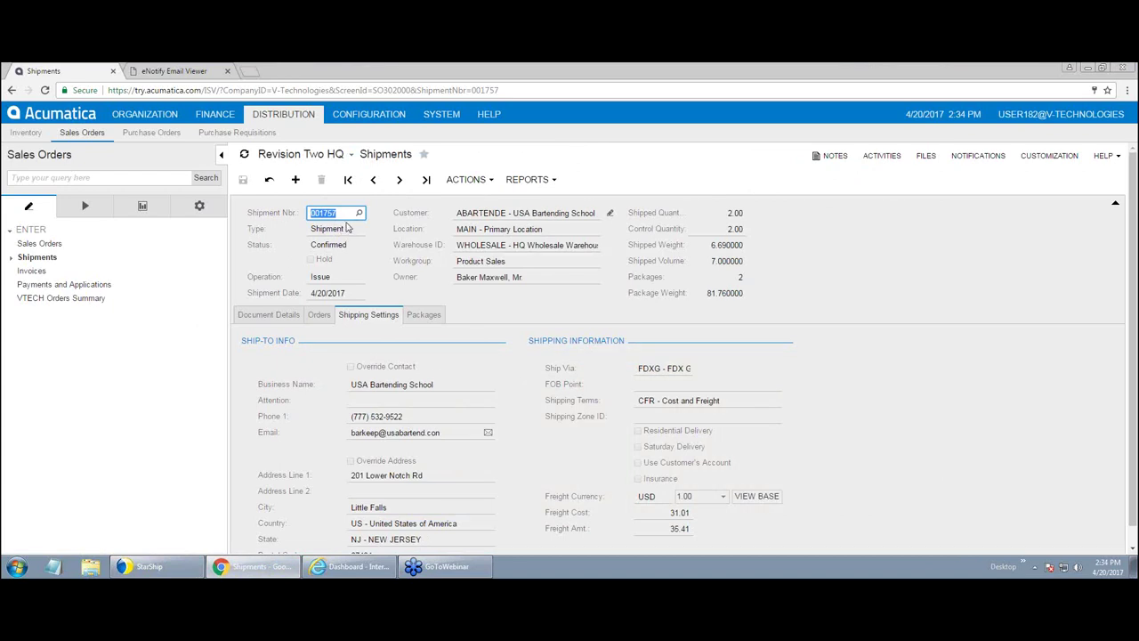
{"action": "left_click", "coordinate": [944, 113]}
{"action": "scroll", "coordinate": [508, 407], "scroll_direction": "down", "scroll_amount": 1}
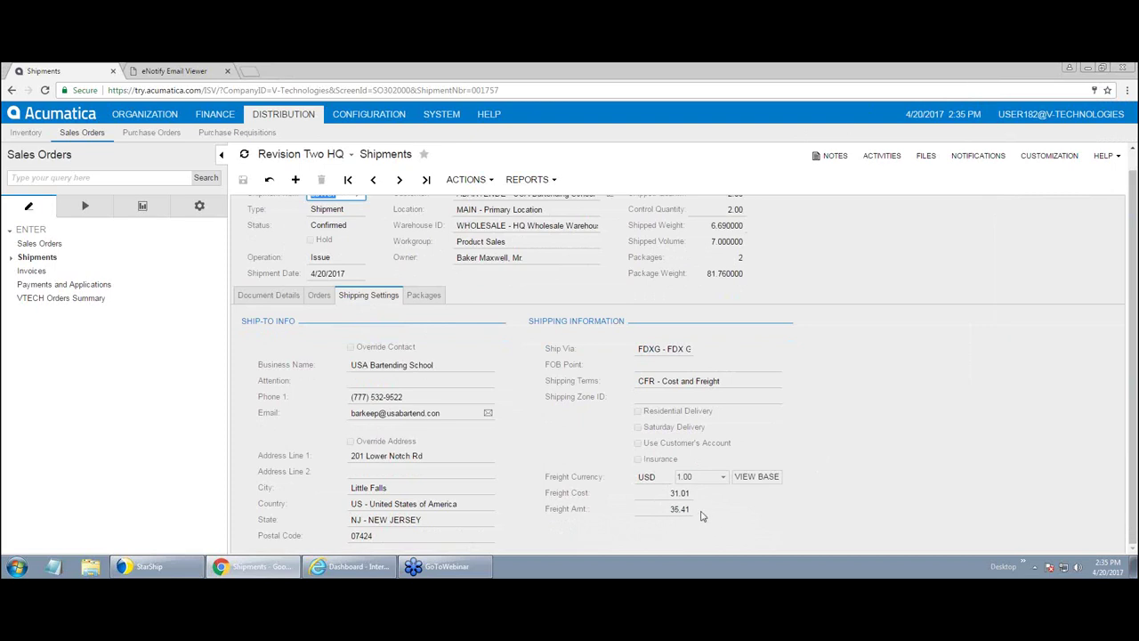
{"action": "scroll", "coordinate": [701, 518], "scroll_direction": "up", "scroll_amount": 1}
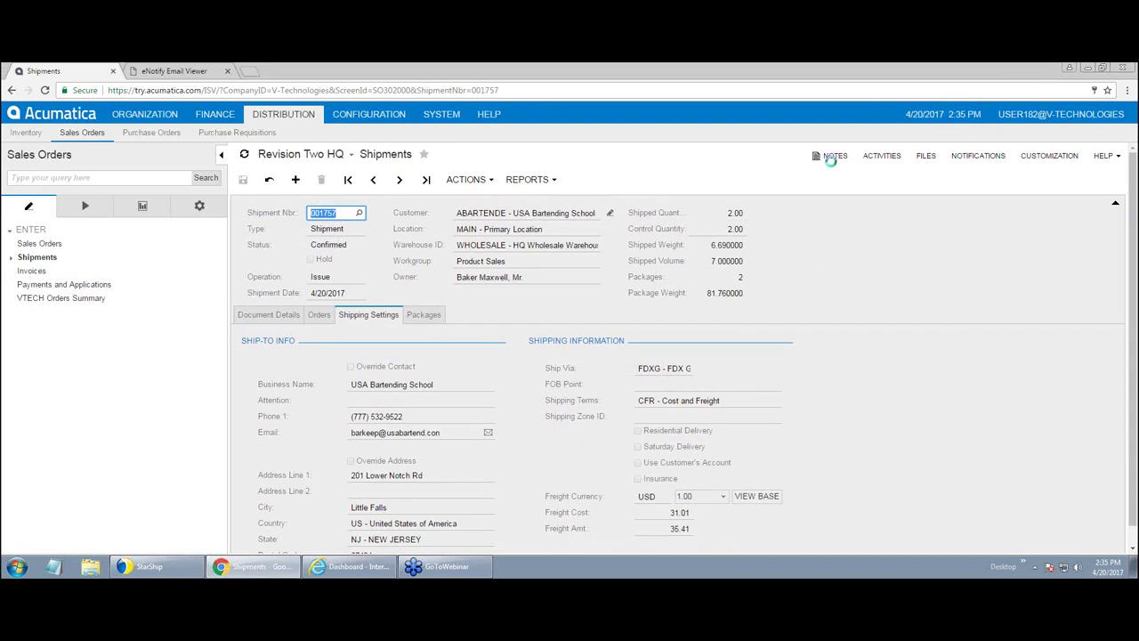
Step: Read the shipment's tracking note, view its two FedEx package lines, then minimize Chrome
{"action": "left_click", "coordinate": [829, 157]}
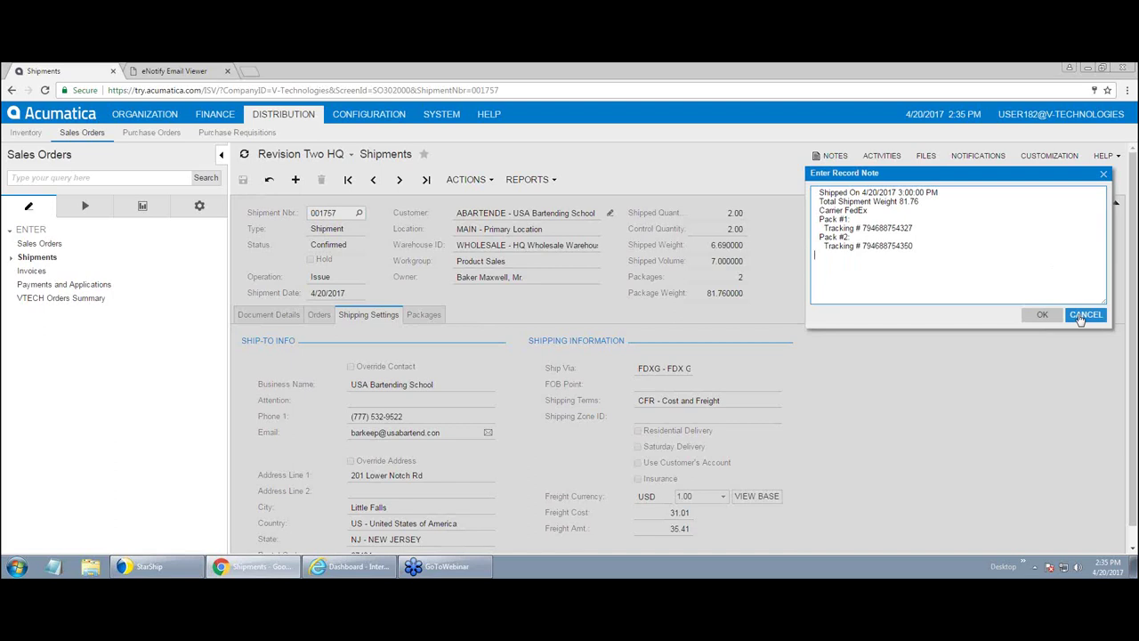
{"action": "left_click", "coordinate": [1082, 316]}
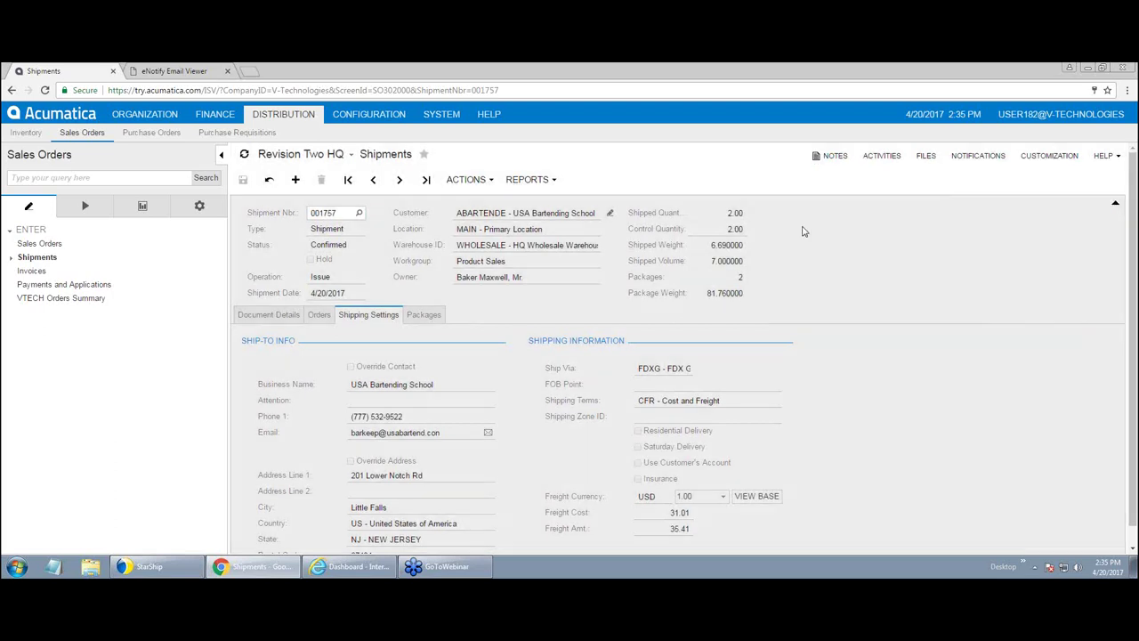
{"action": "left_click", "coordinate": [425, 314]}
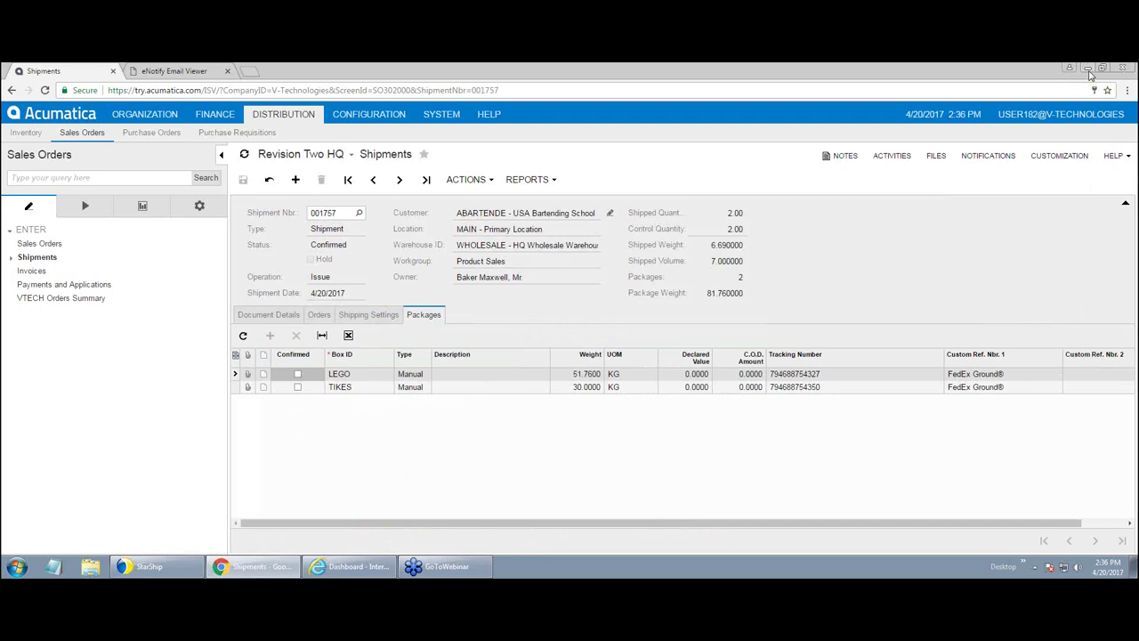
{"action": "left_click", "coordinate": [1088, 69]}
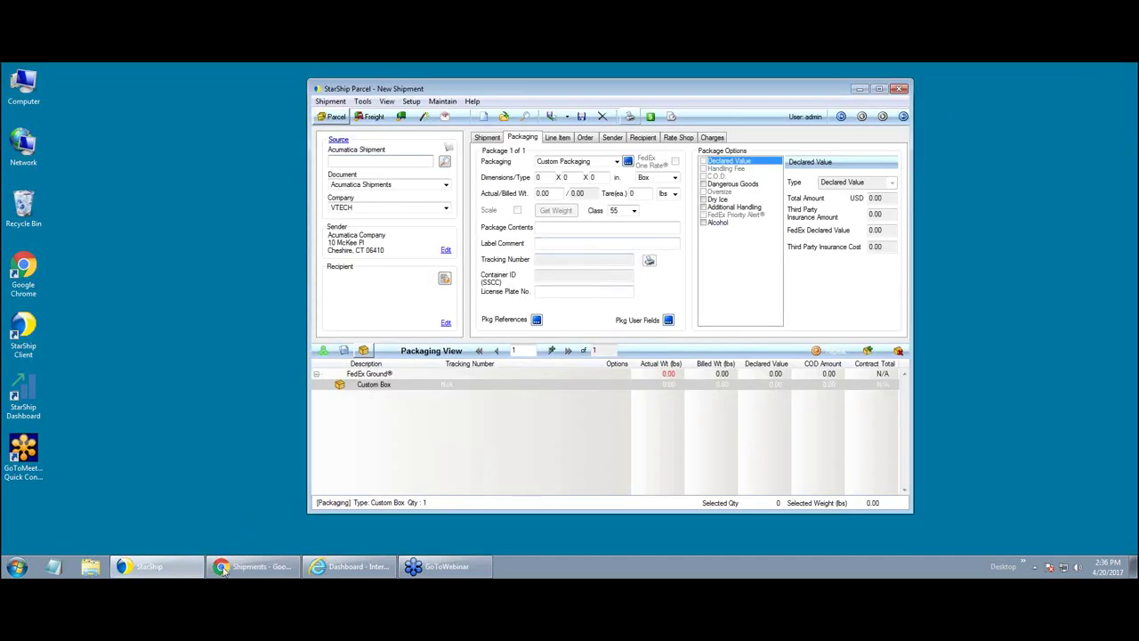
Step: Restore Chrome and log on to the eNotify Email Viewer
{"action": "mouse_move", "coordinate": [222, 572]}
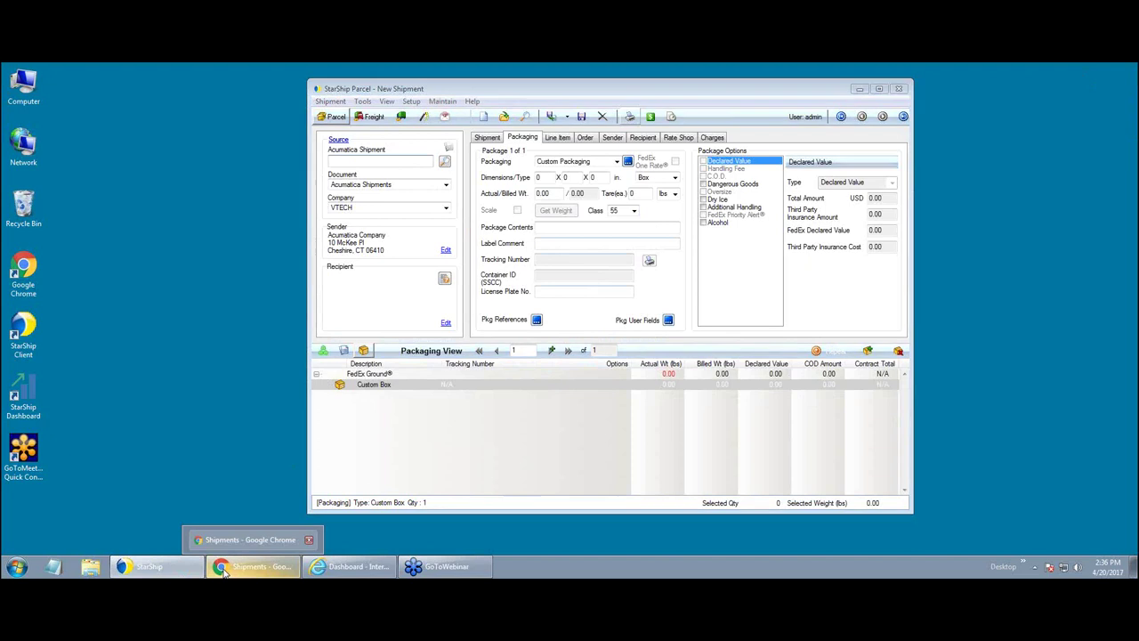
{"action": "left_click", "coordinate": [224, 573]}
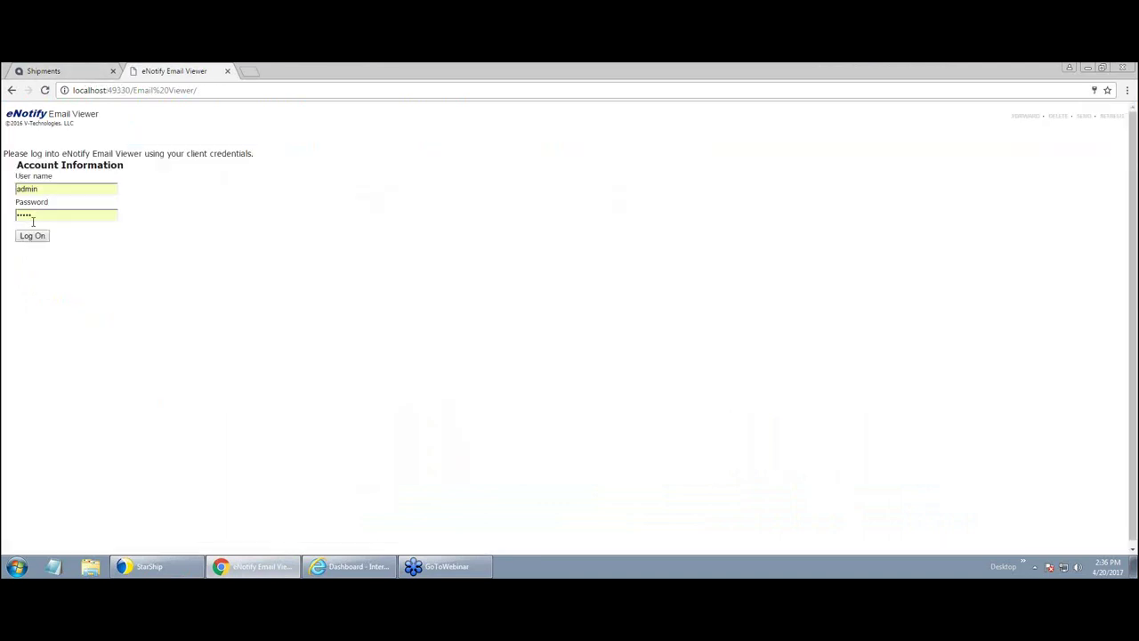
{"action": "left_click", "coordinate": [32, 236]}
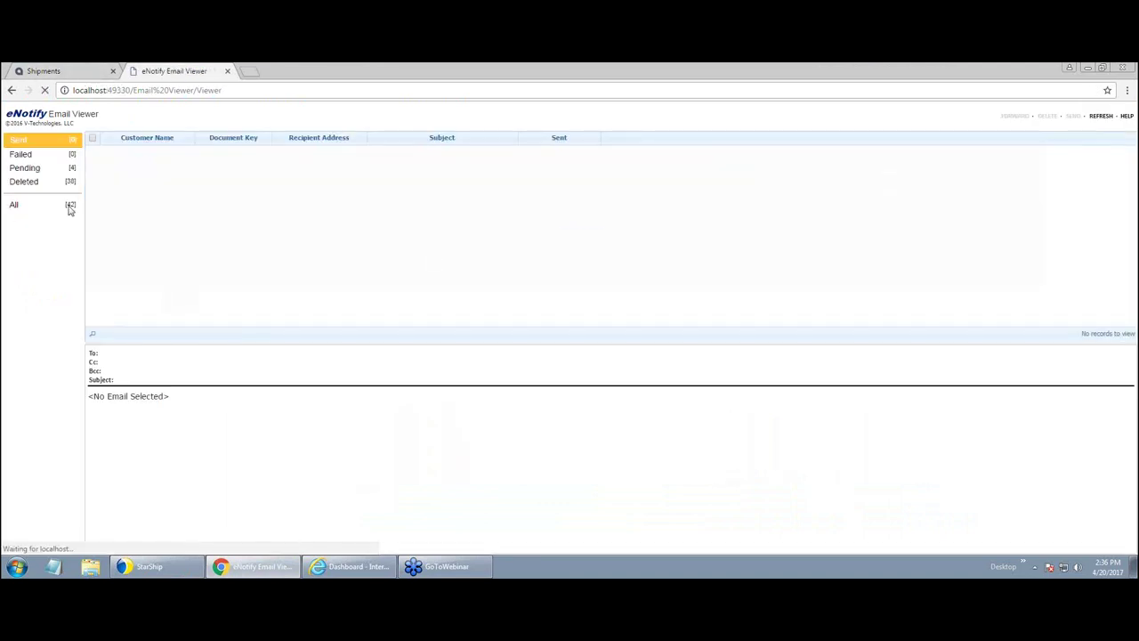
Step: Open the pending shipment email, enlarge it, highlight the order number and package details, then minimize Chrome
{"action": "left_click", "coordinate": [19, 171]}
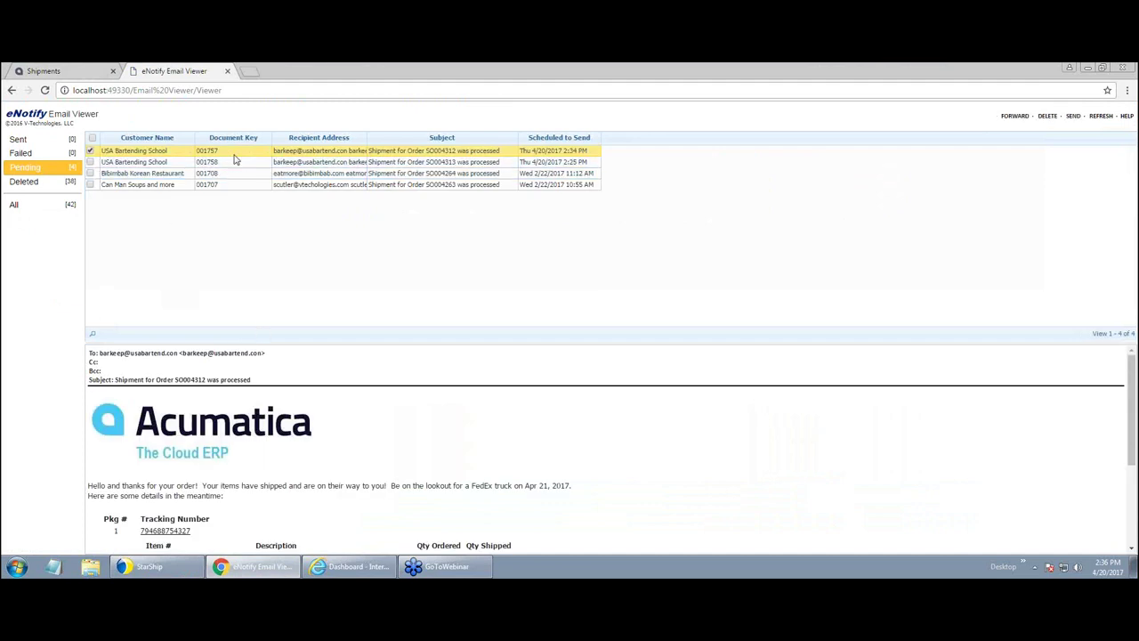
{"action": "left_click_drag", "start_coordinate": [260, 311], "coordinate": [268, 216]}
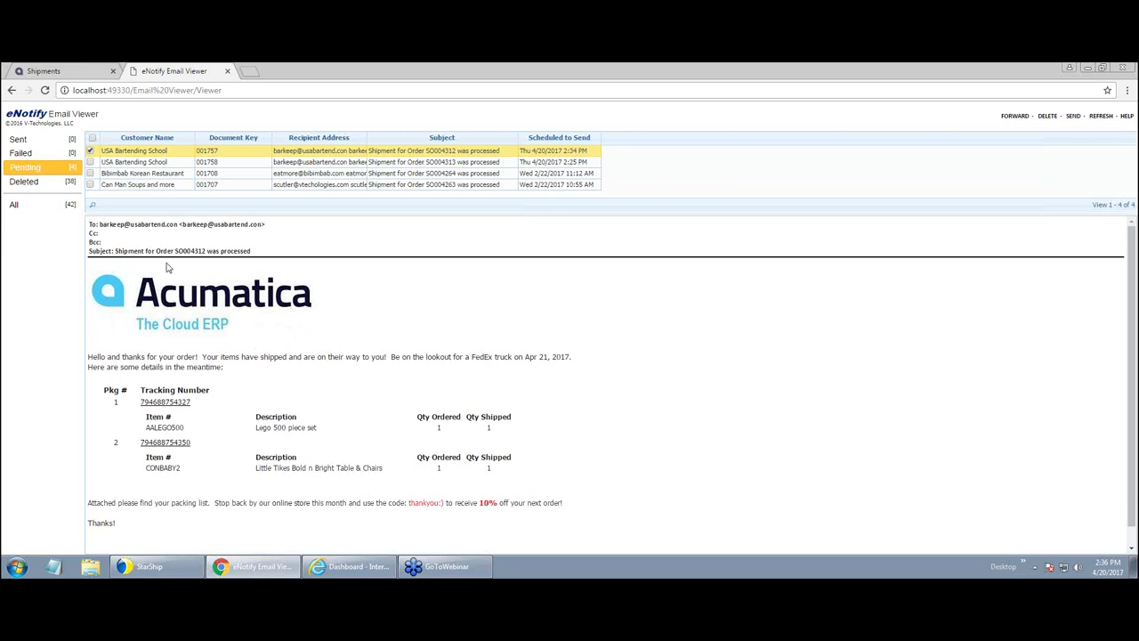
{"action": "left_click_drag", "start_coordinate": [174, 250], "coordinate": [204, 251]}
{"action": "left_click_drag", "start_coordinate": [147, 420], "coordinate": [476, 436]}
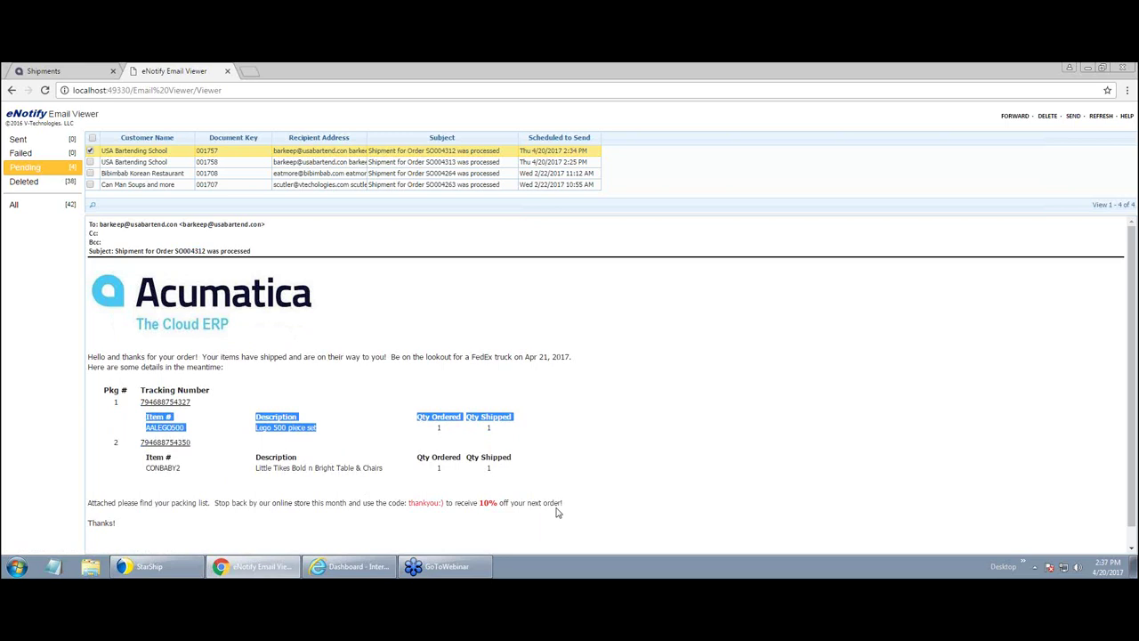
{"action": "left_click", "coordinate": [1088, 68]}
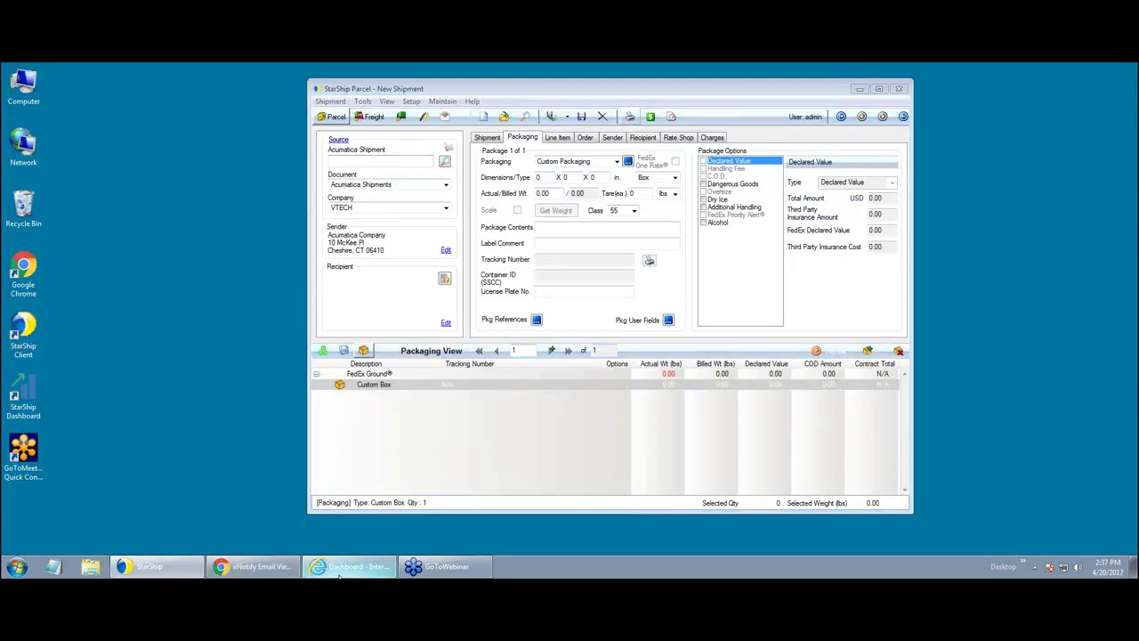
Step: In the StarShip Dashboard, review the Find Shipments Property options, then minimize the dashboard
{"action": "left_click", "coordinate": [347, 567]}
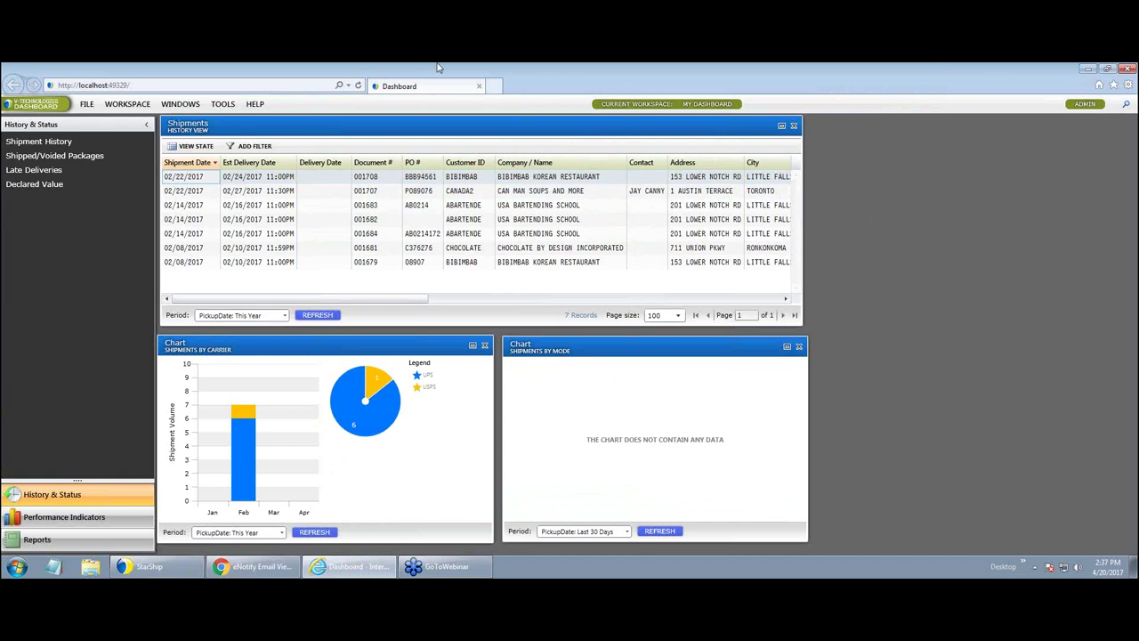
{"action": "left_click", "coordinate": [217, 112]}
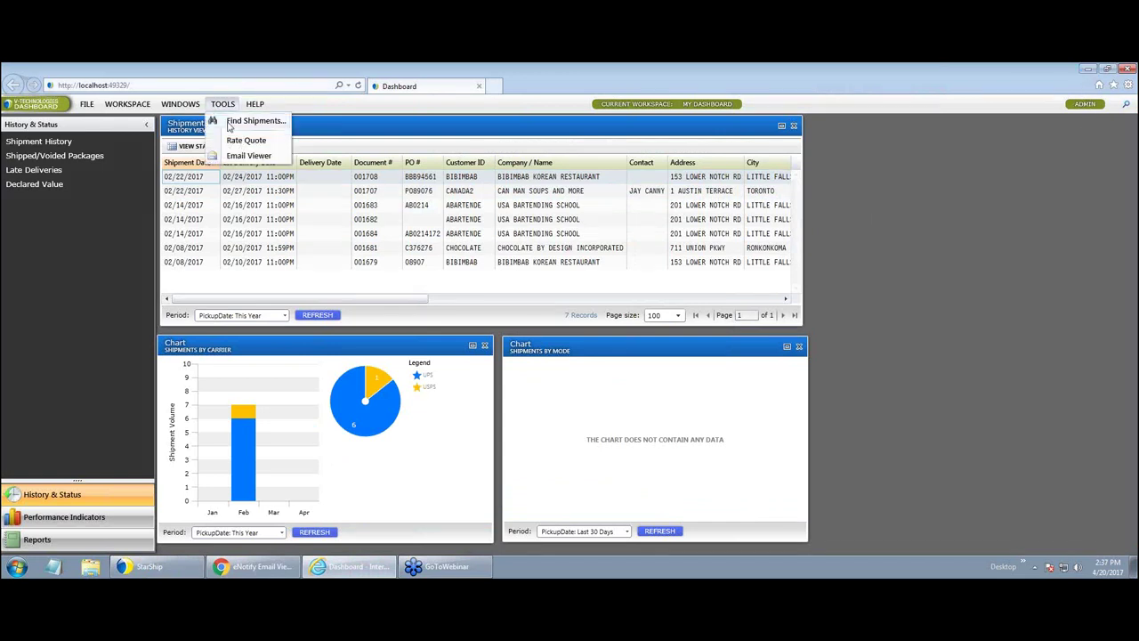
{"action": "left_click", "coordinate": [229, 122]}
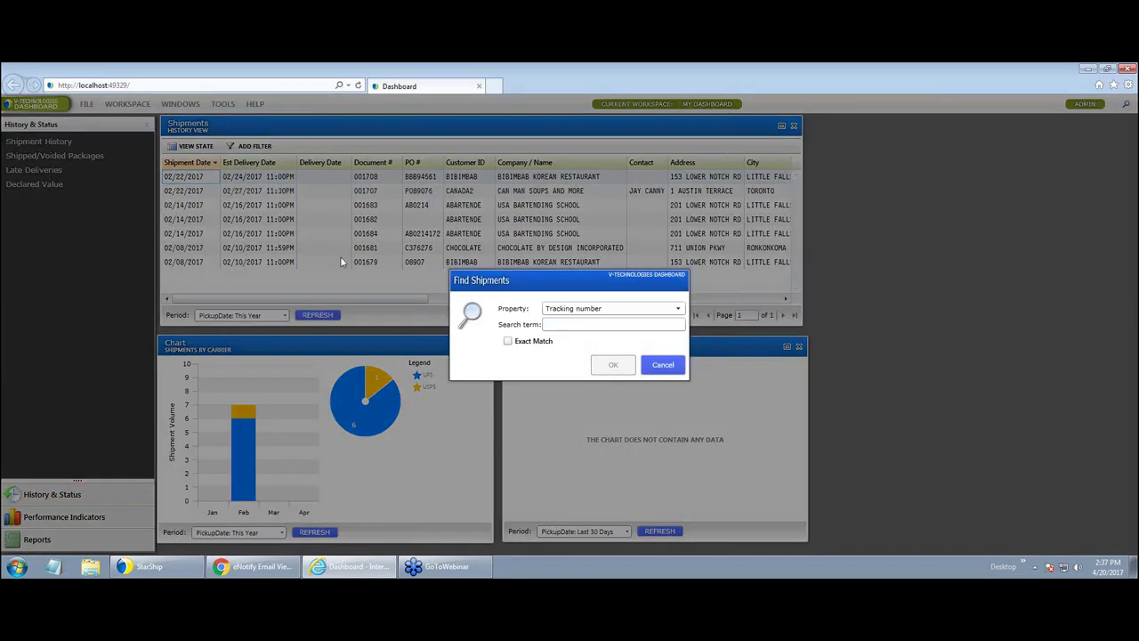
{"action": "left_click", "coordinate": [655, 294]}
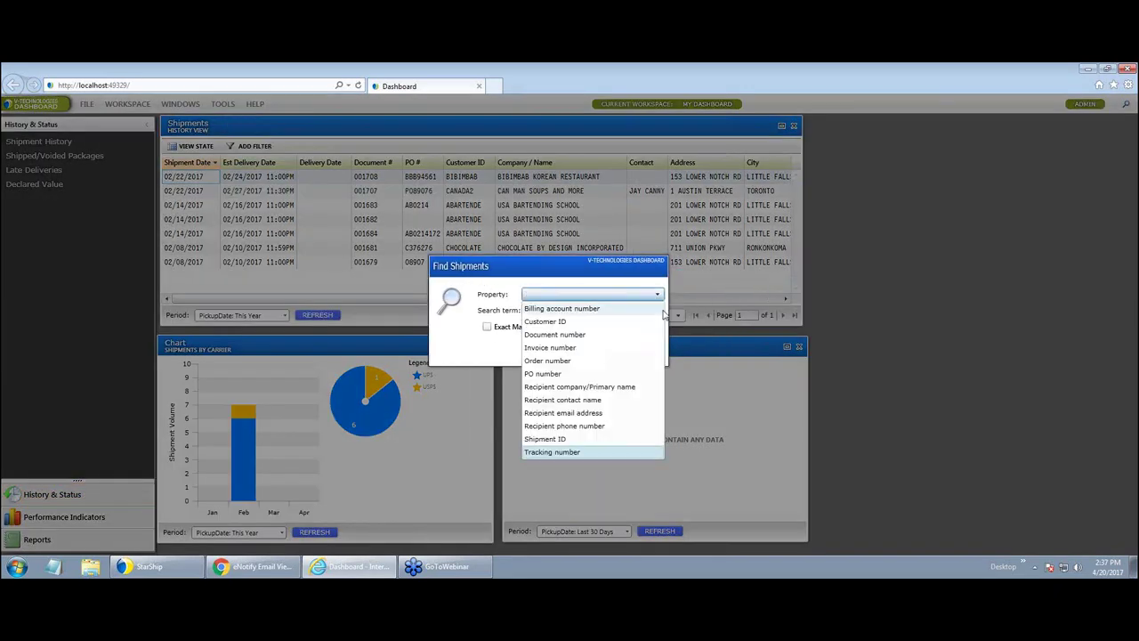
{"action": "left_click", "coordinate": [1087, 71]}
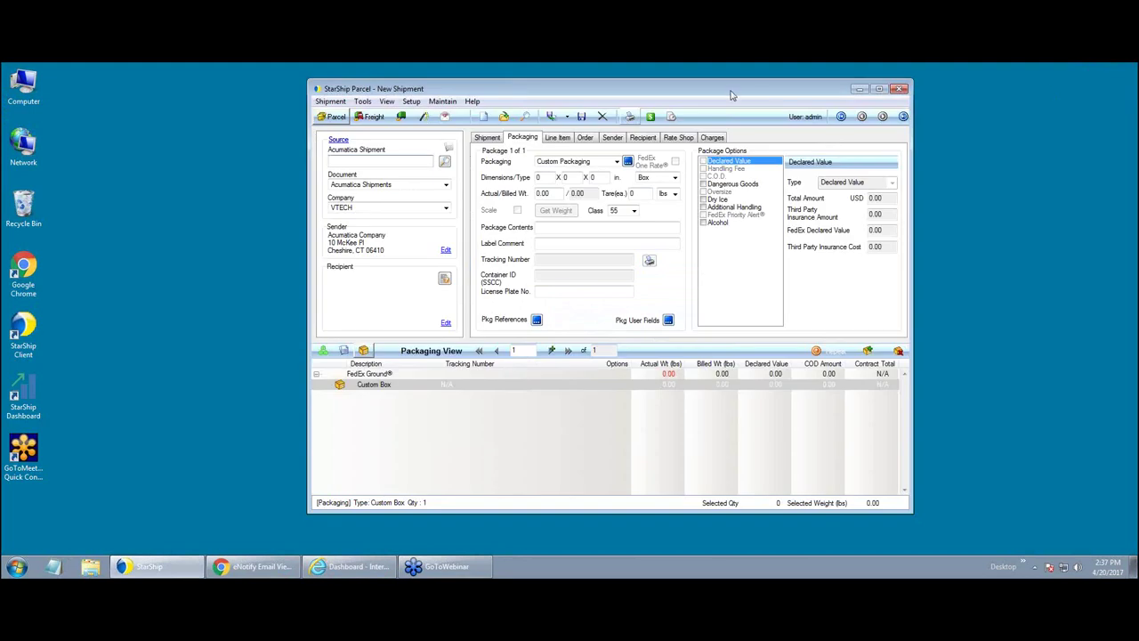
Step: Deactivate StarShip Parcel, leaving the empty new shipment behind
{"action": "left_click", "coordinate": [961, 105]}
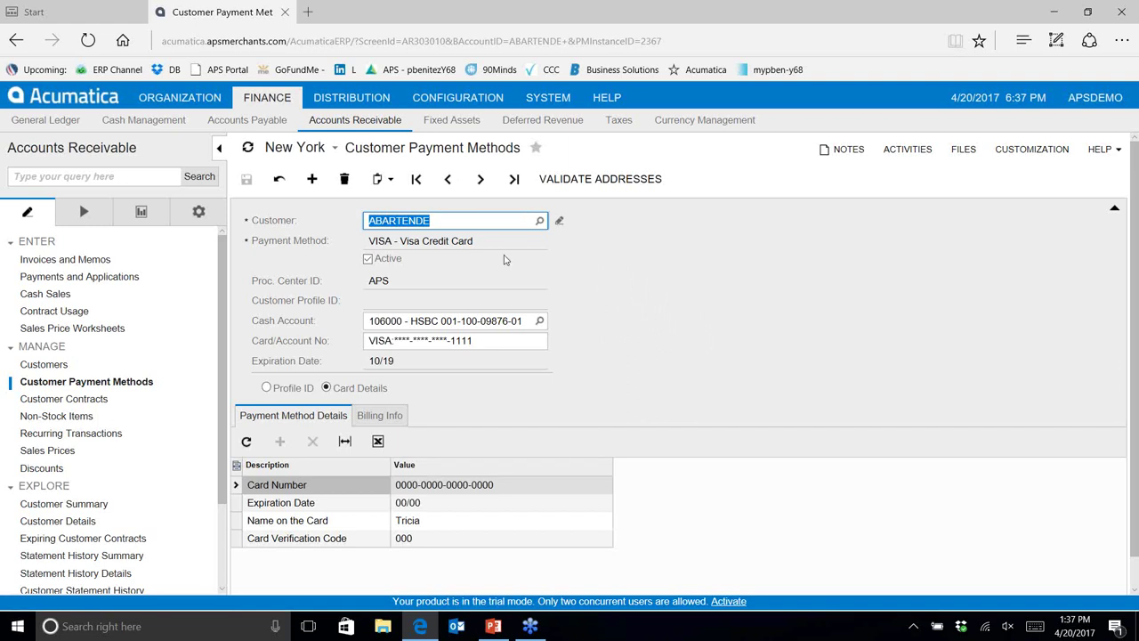
Step: Move to ABARTENDE's AMEX - American Express payment method, expiring 12/19
{"action": "left_click", "coordinate": [481, 179]}
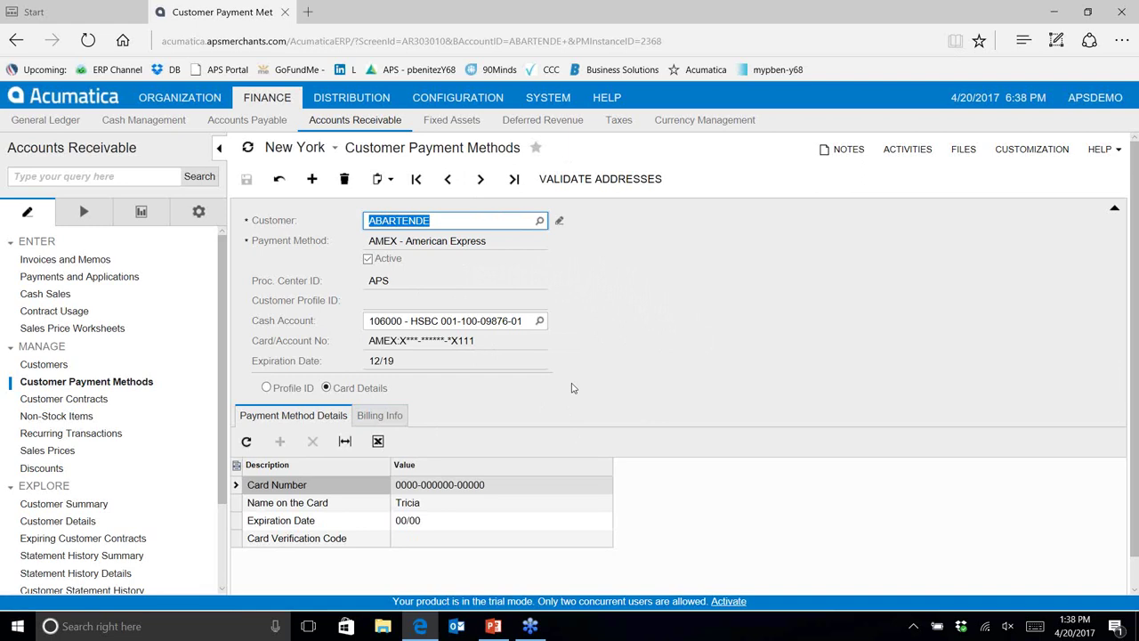
Step: Open the Sales Orders entry screen under Distribution > Sales Orders
{"action": "left_click", "coordinate": [353, 99]}
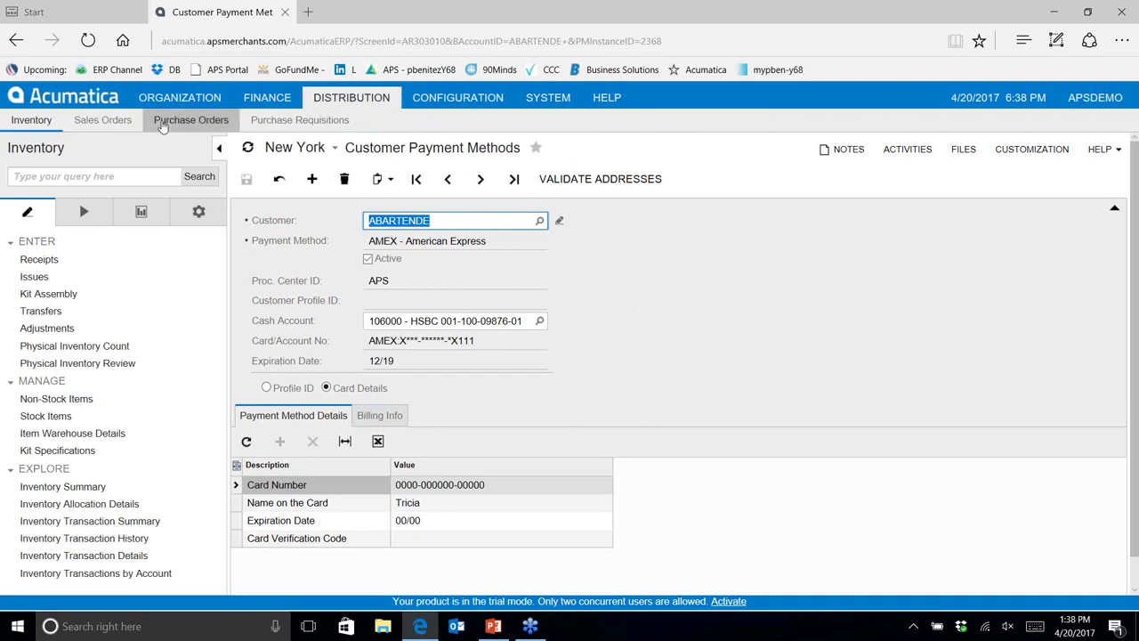
{"action": "left_click", "coordinate": [120, 123]}
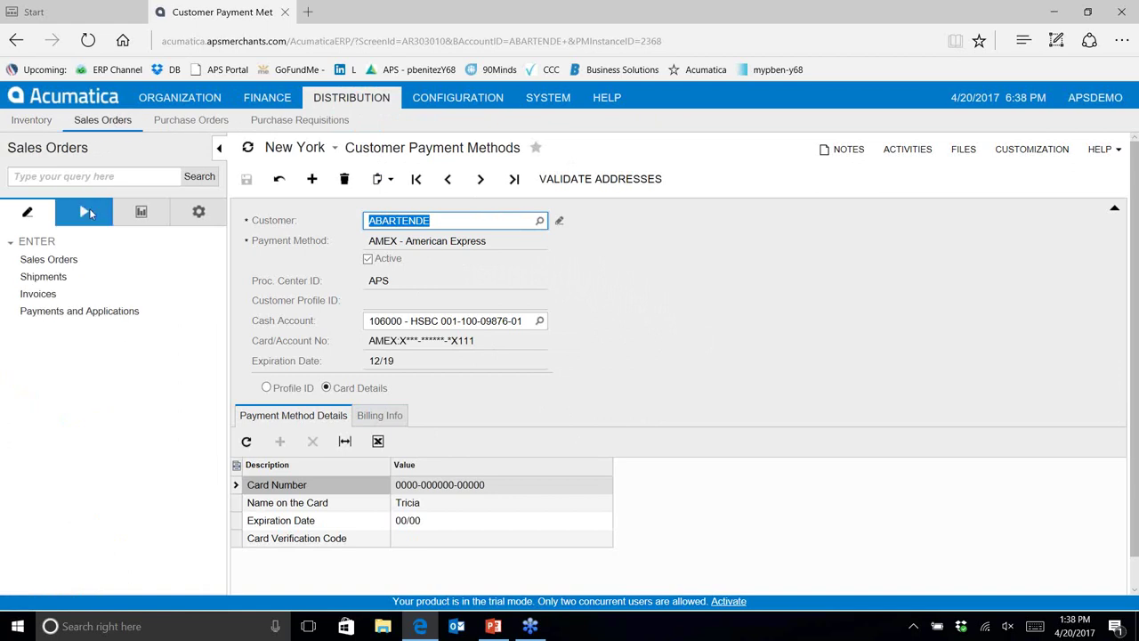
{"action": "left_click", "coordinate": [55, 261]}
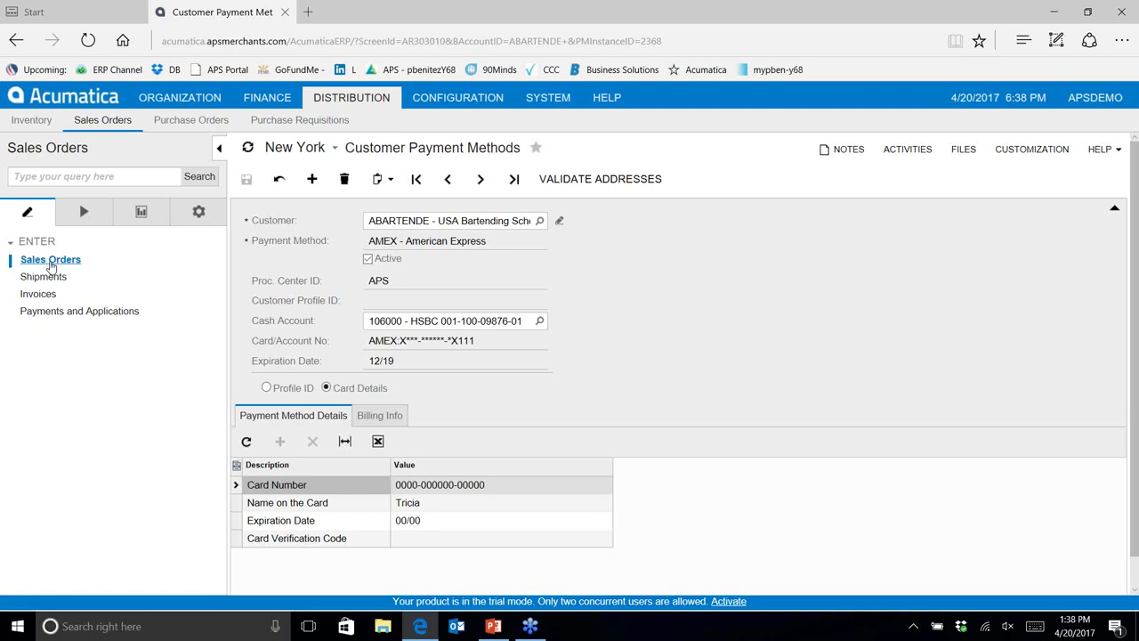
{"action": "left_click", "coordinate": [51, 262]}
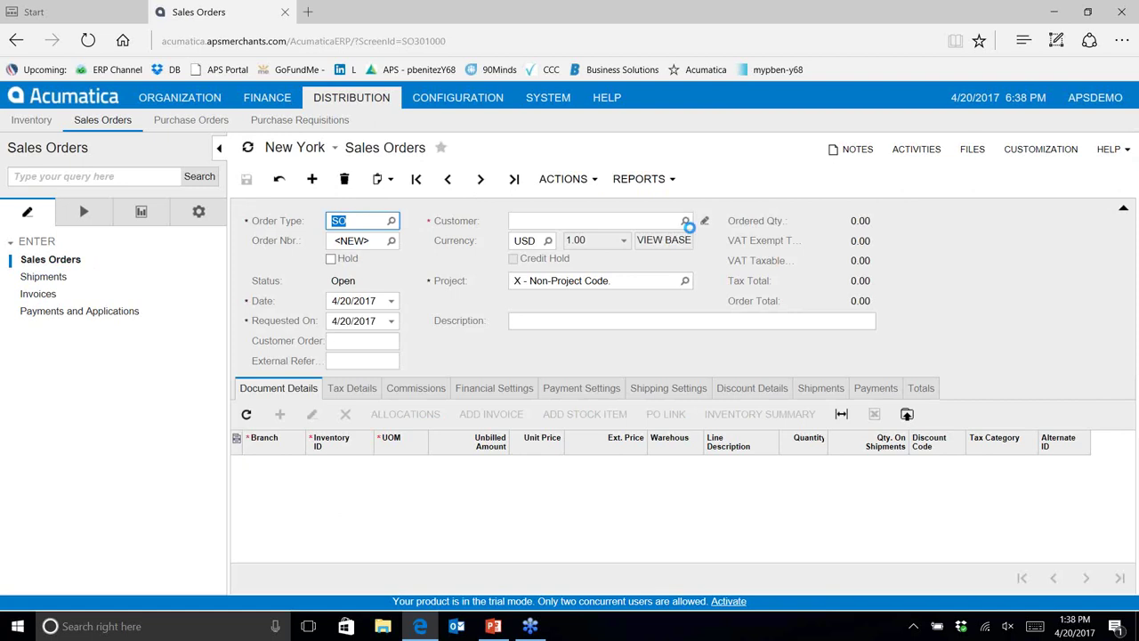
Step: Set customer ABARTENDE with customer order 123, then start a first detail line for branch MAIN
{"action": "left_click", "coordinate": [686, 221]}
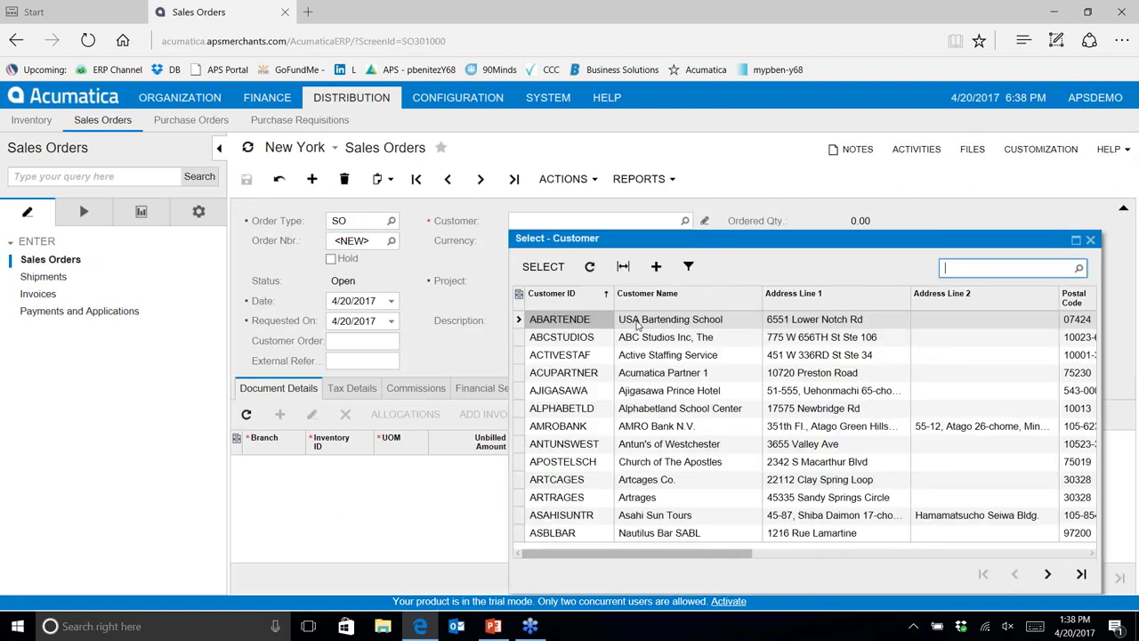
{"action": "key", "text": "Return"}
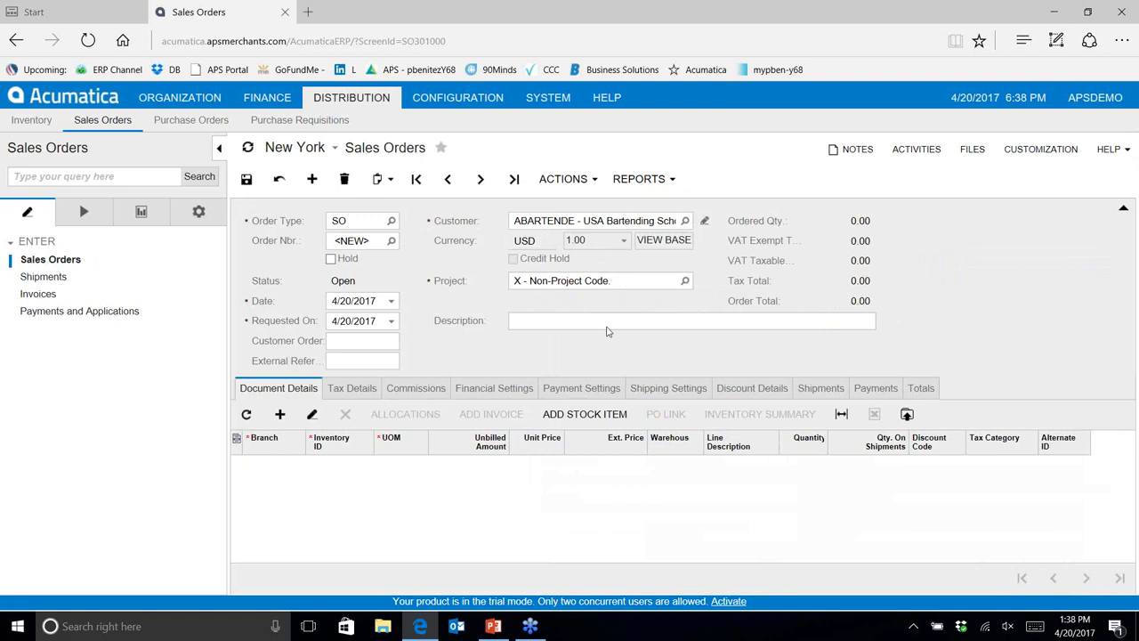
{"action": "left_click", "coordinate": [372, 342]}
{"action": "type", "text": "123"}
{"action": "key", "text": "Tab"}
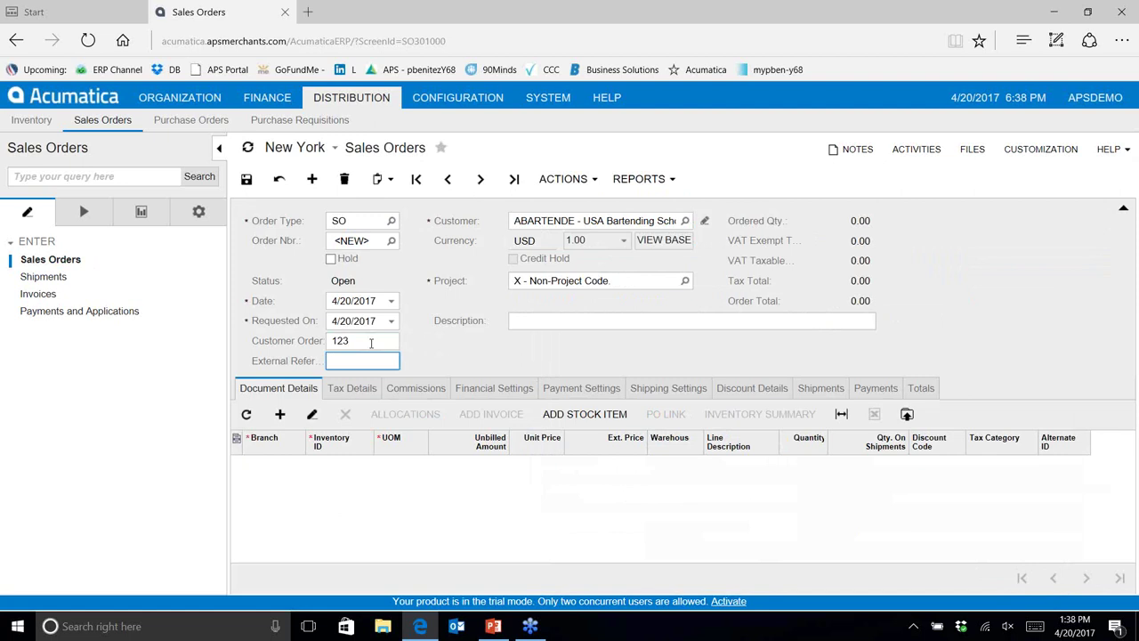
{"action": "key", "text": "Tab"}
{"action": "key", "text": "Tab"}
{"action": "key", "text": "Tab"}
{"action": "key", "text": "Tab"}
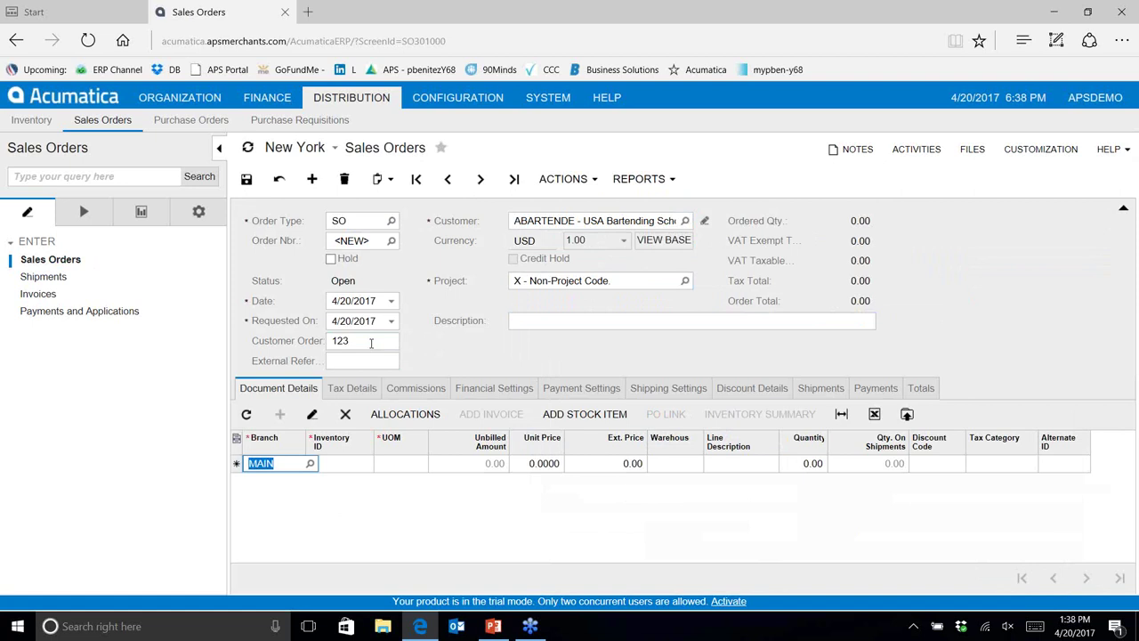
Step: Add a line for inventory item Ns cmp #1 at unit price 120.00
{"action": "key", "text": "Tab"}
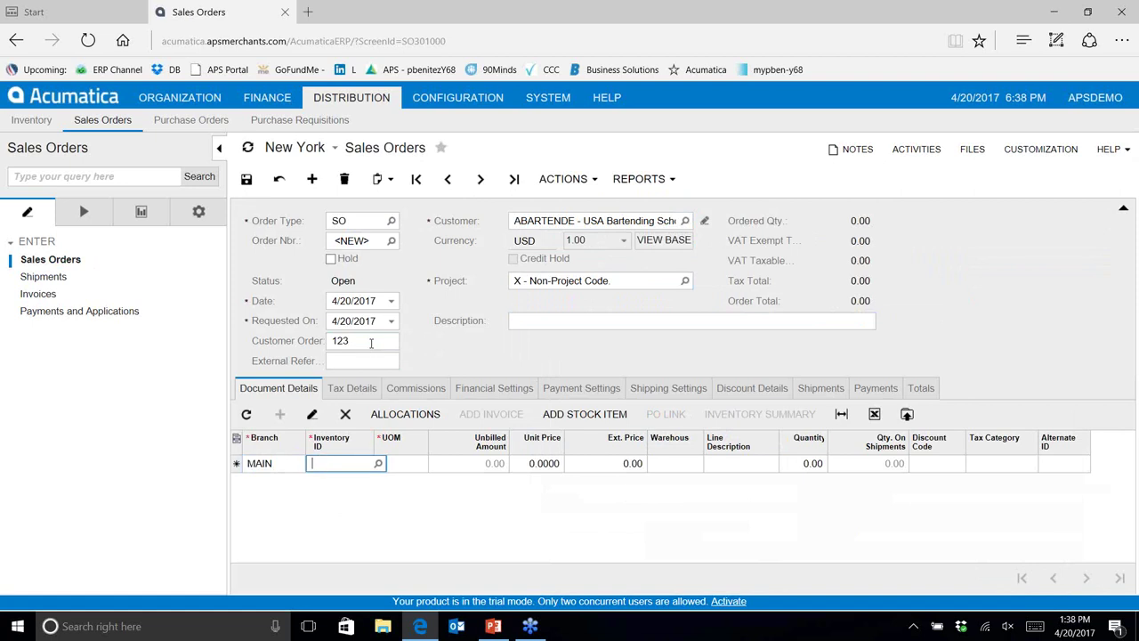
{"action": "left_click", "coordinate": [379, 464]}
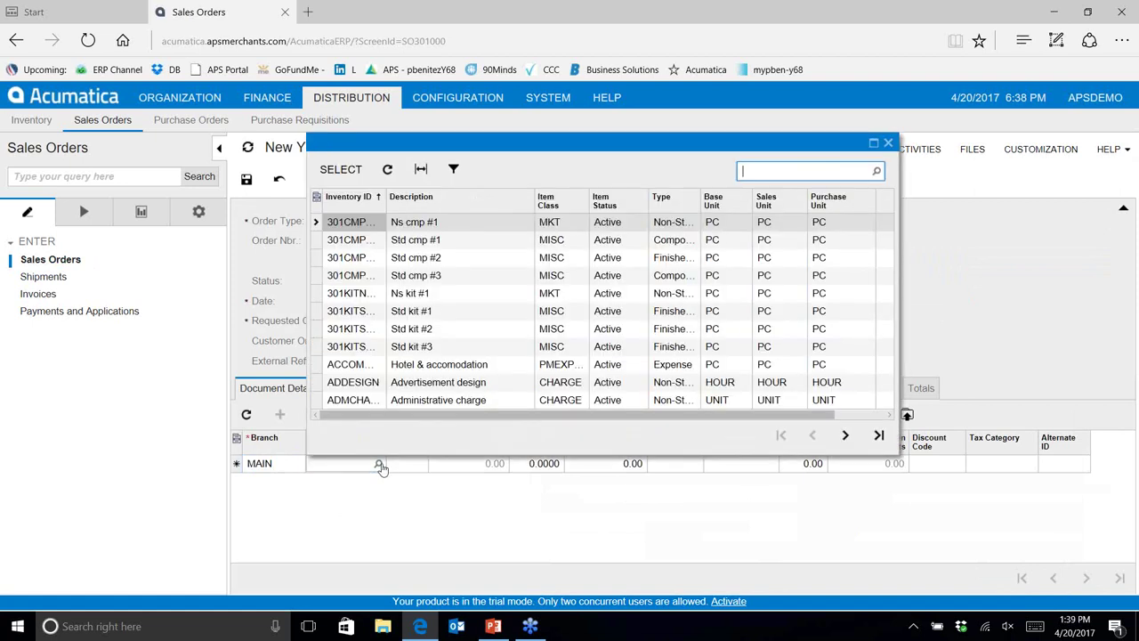
{"action": "double_click", "coordinate": [448, 227]}
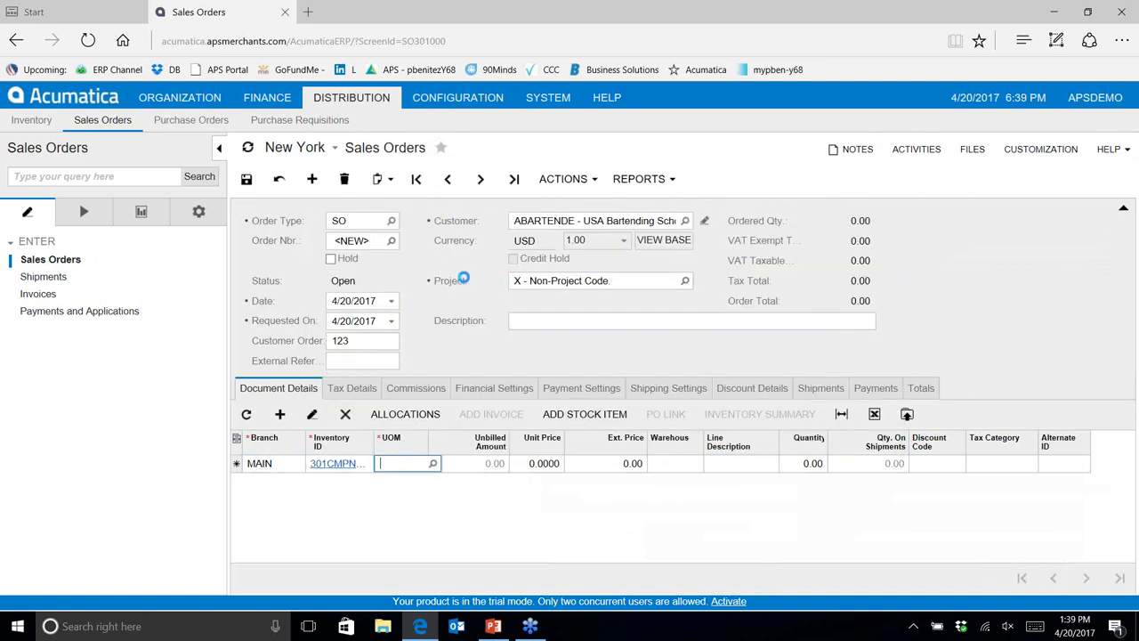
{"action": "left_click", "coordinate": [534, 472]}
{"action": "type", "text": "120.00"}
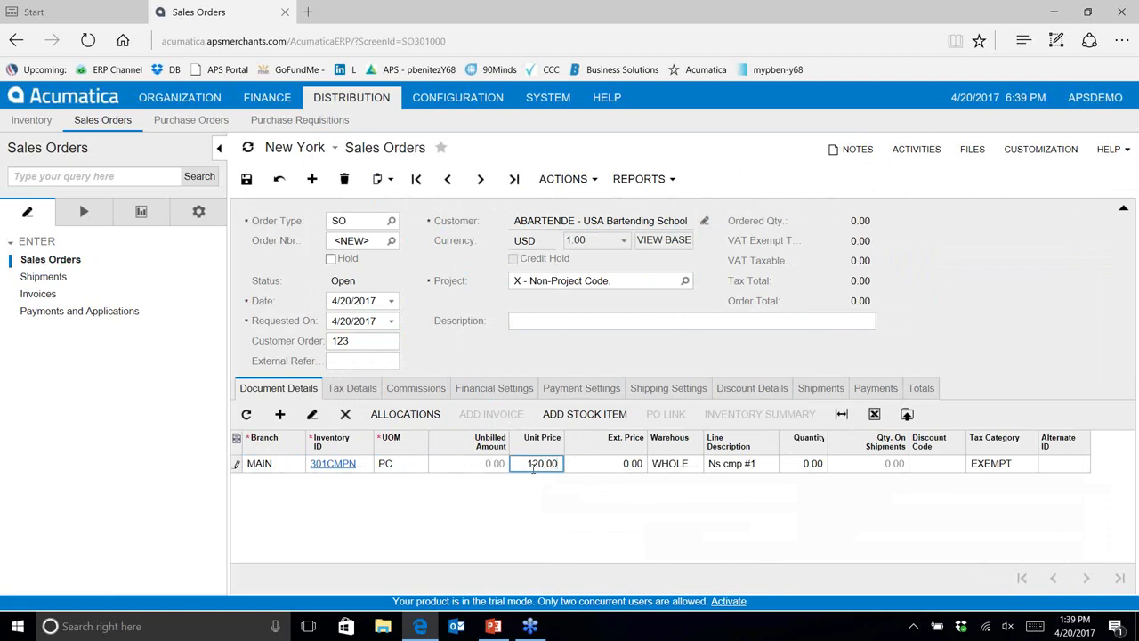
{"action": "key", "text": "Tab"}
Step: Enter quantity 1, save the order as 000474, and view its payment settings
{"action": "type", "text": "120"}
{"action": "key", "text": "Tab"}
{"action": "key", "text": "Tab"}
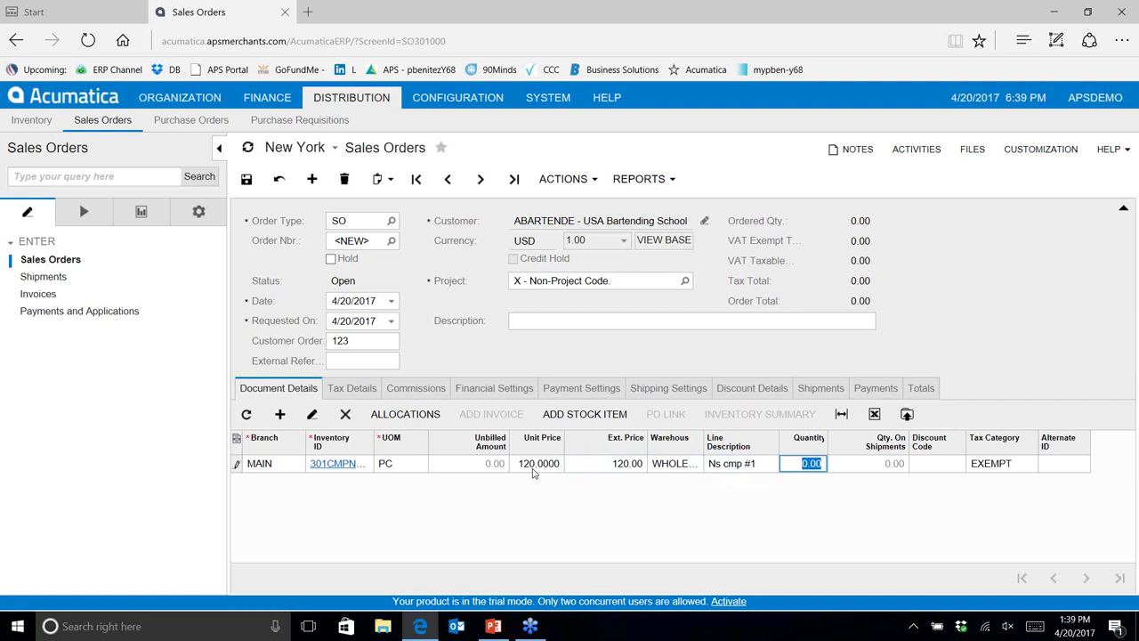
{"action": "type", "text": "1"}
{"action": "key", "text": "Tab"}
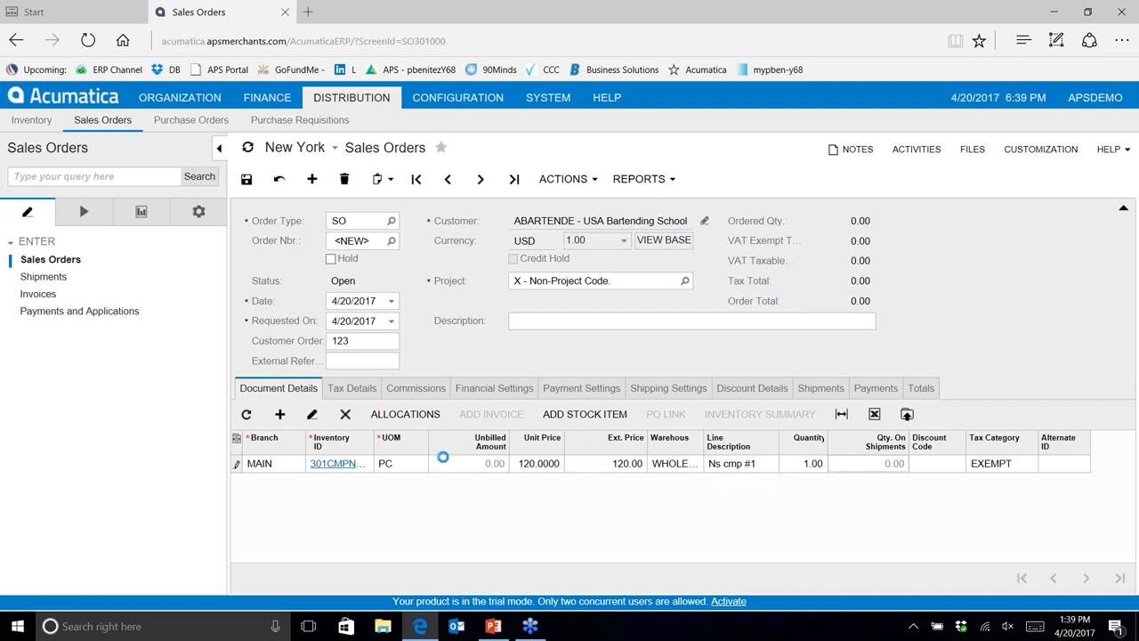
{"action": "key", "text": "Tab"}
{"action": "left_click", "coordinate": [246, 180]}
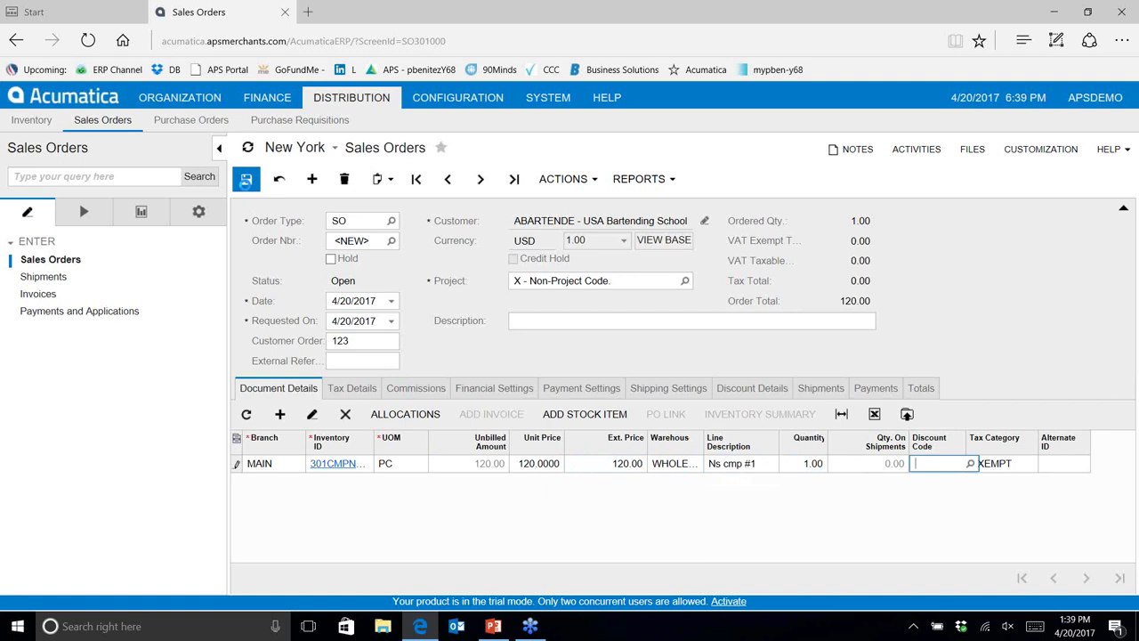
{"action": "left_click", "coordinate": [602, 392]}
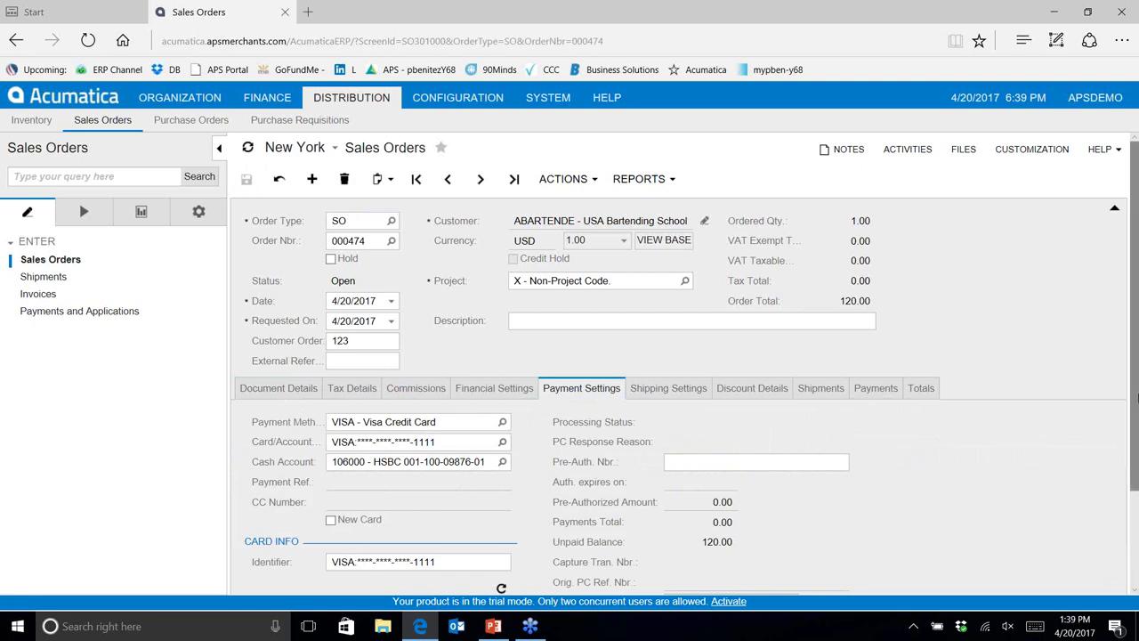
{"action": "scroll", "coordinate": [1136, 410], "scroll_direction": "down", "scroll_amount": 1}
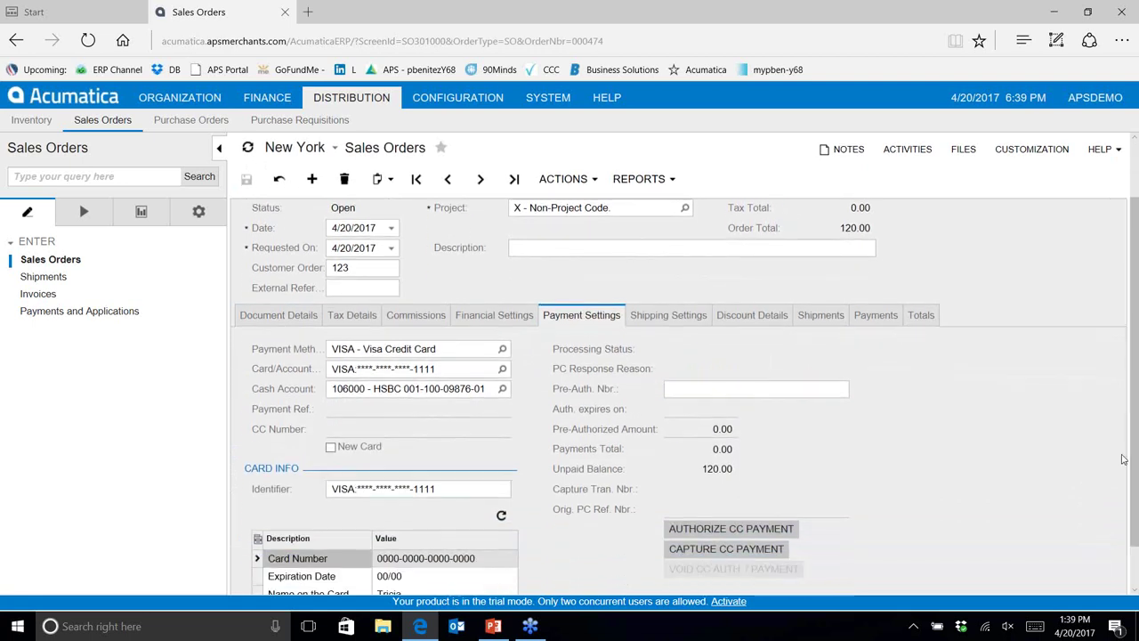
{"action": "scroll", "coordinate": [1135, 454], "scroll_direction": "down", "scroll_amount": 1}
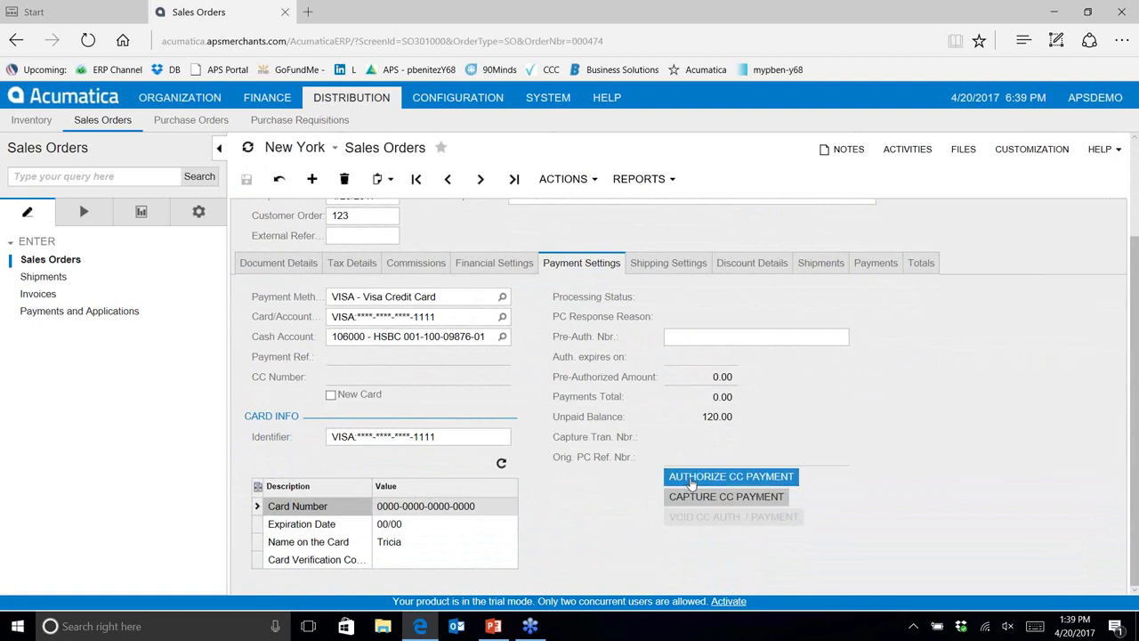
Step: Authorize the 120.00 Visa card payment and wait for the SUCCESS pre-authorization
{"action": "left_click", "coordinate": [692, 481]}
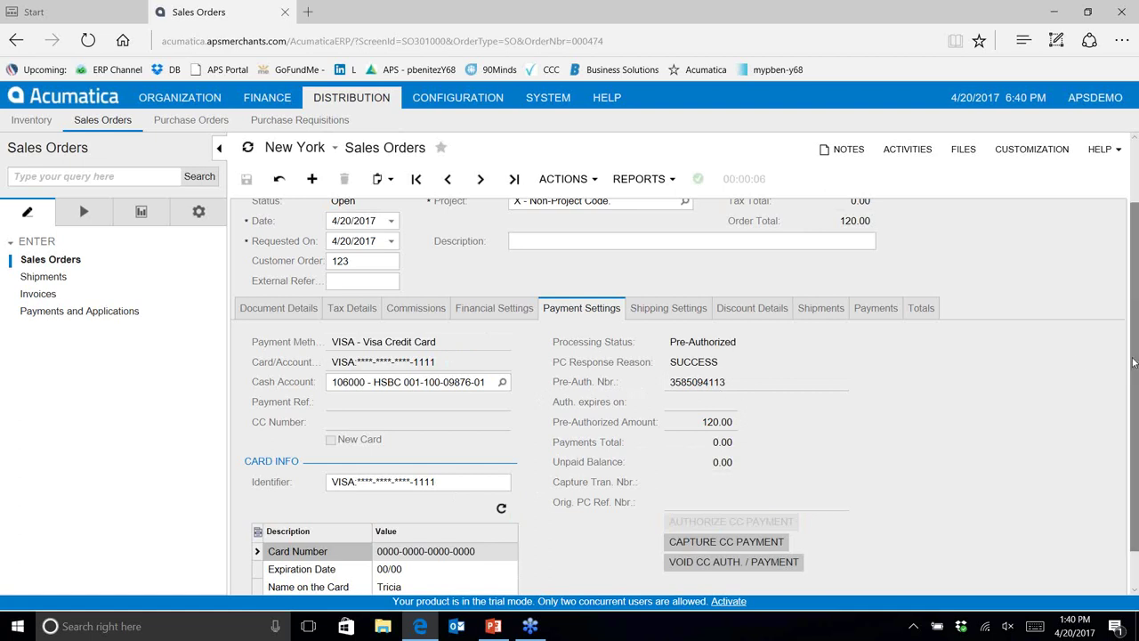
{"action": "left_click_drag", "start_coordinate": [1136, 363], "coordinate": [1136, 450]}
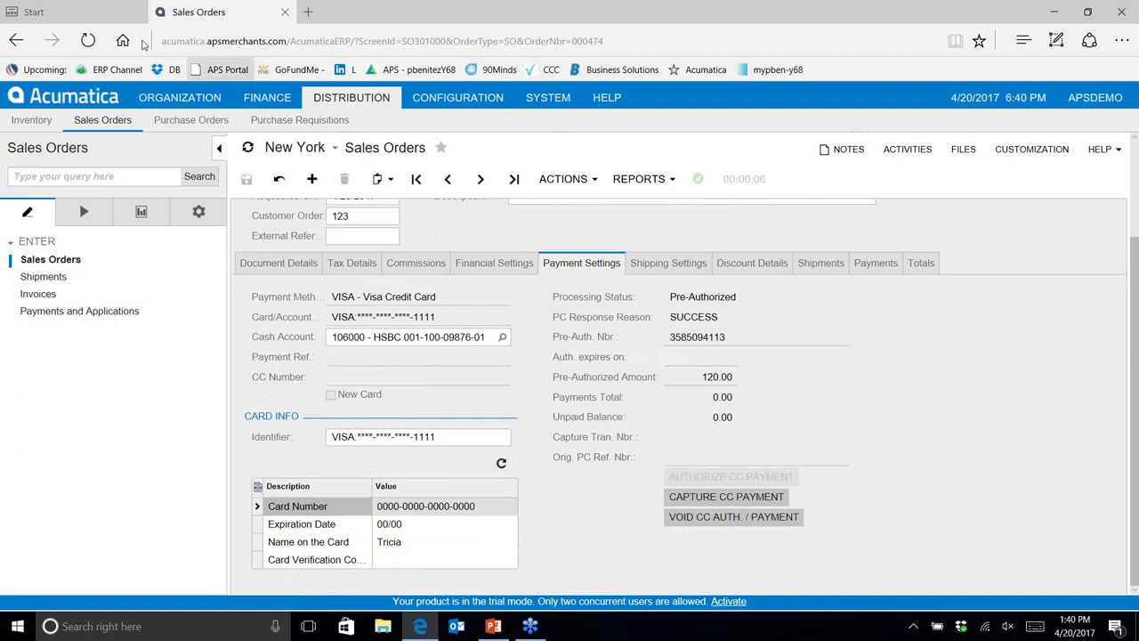
Step: Log in to the APS merchant control panel via the portal bookmark and dismiss the Test Mode notice
{"action": "left_click", "coordinate": [67, 11]}
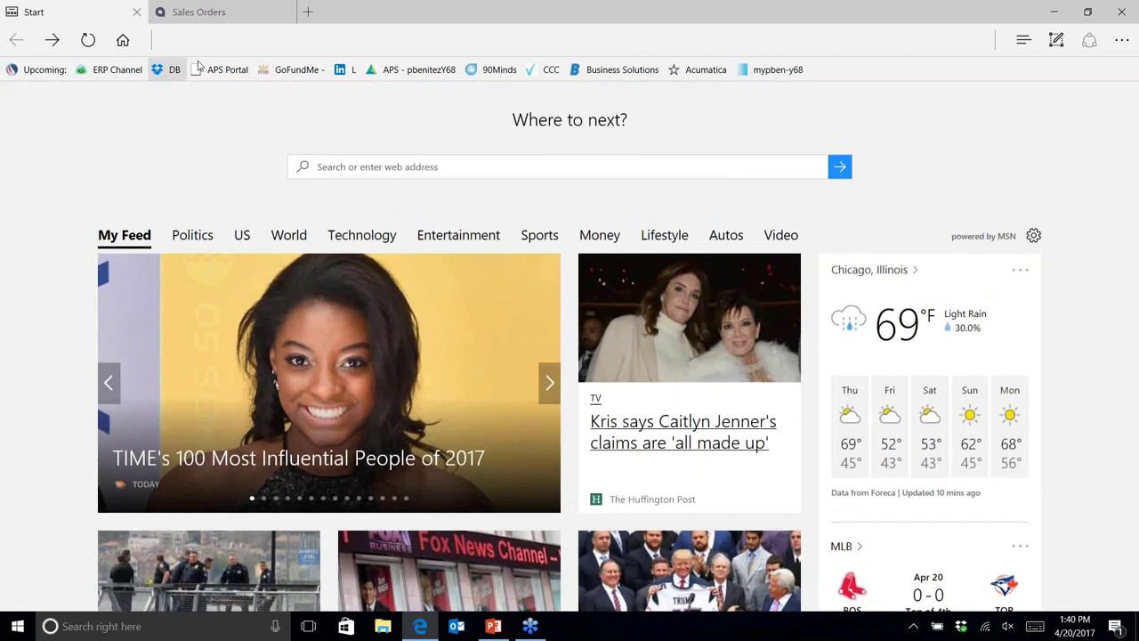
{"action": "left_click", "coordinate": [213, 71]}
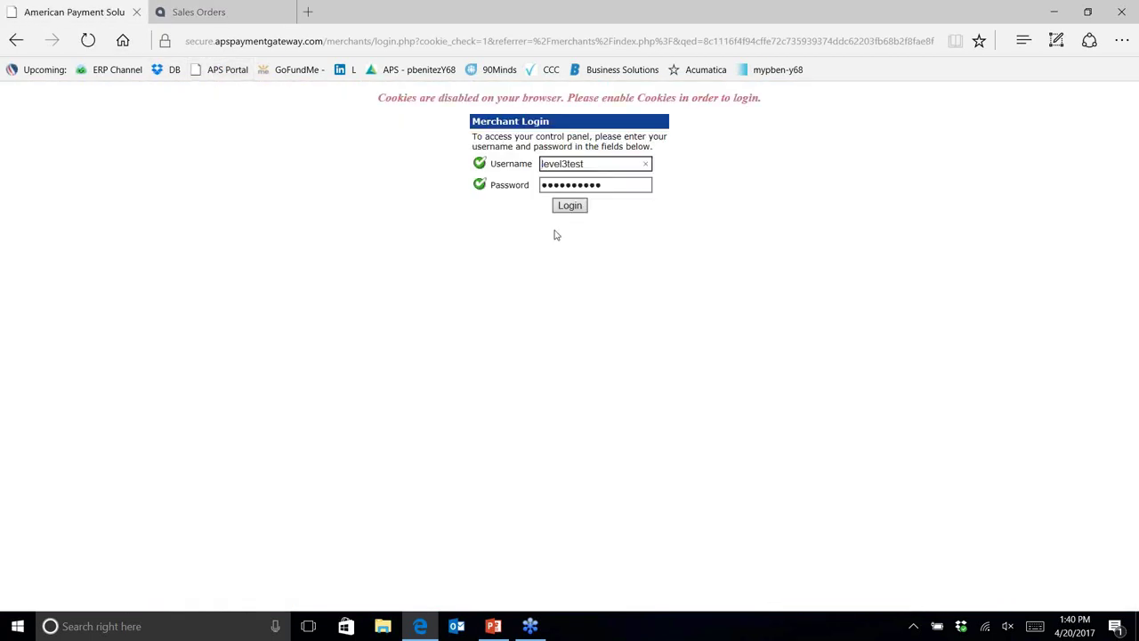
{"action": "left_click", "coordinate": [583, 206]}
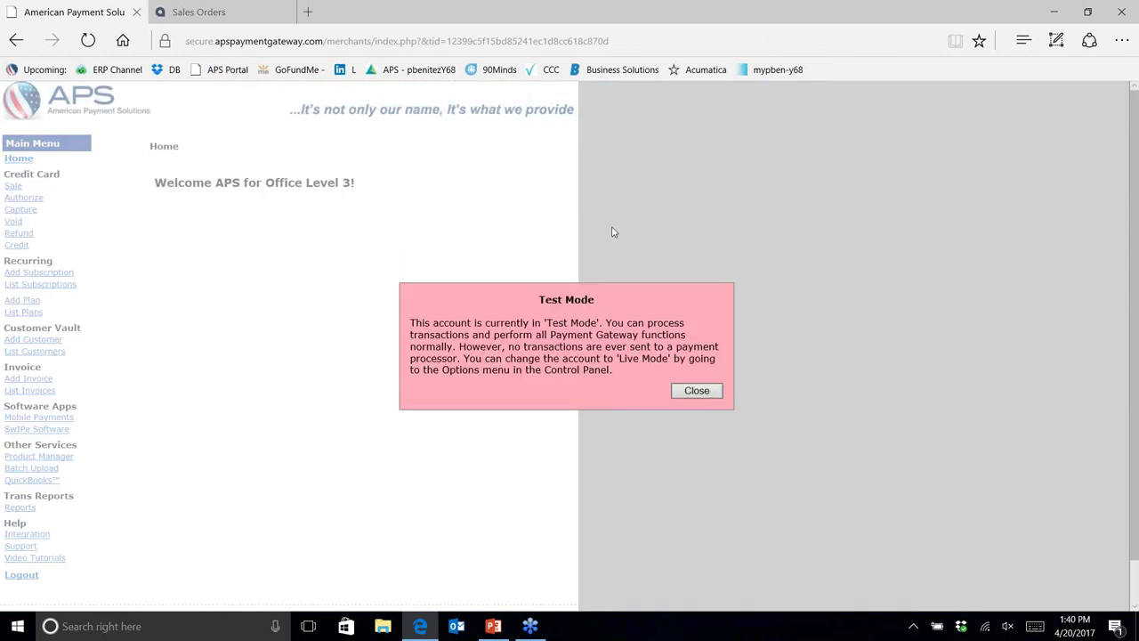
{"action": "left_click", "coordinate": [692, 389]}
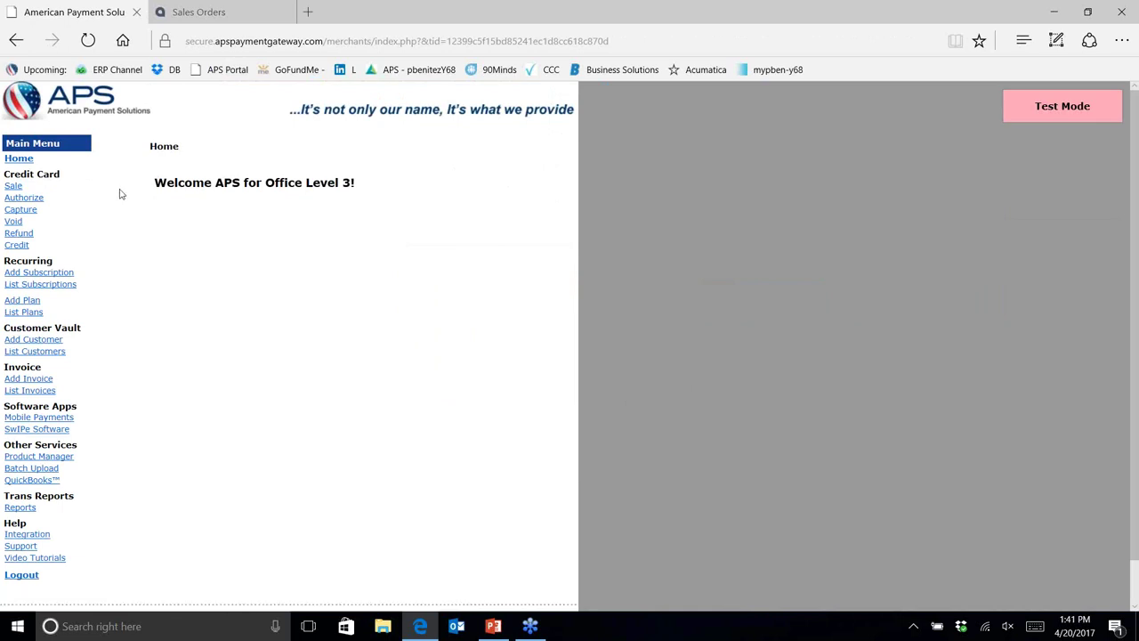
Step: Open the credit card Sale form and look over its billing, shipping and merchant fields
{"action": "left_click", "coordinate": [41, 190]}
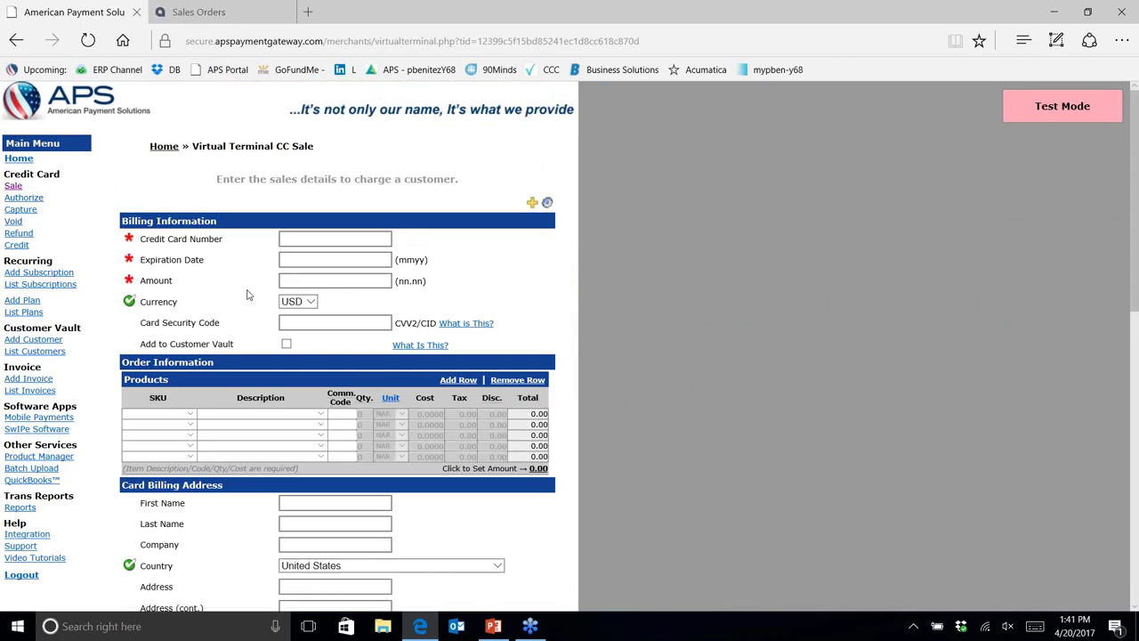
{"action": "scroll", "coordinate": [249, 294], "scroll_direction": "down", "scroll_amount": 4}
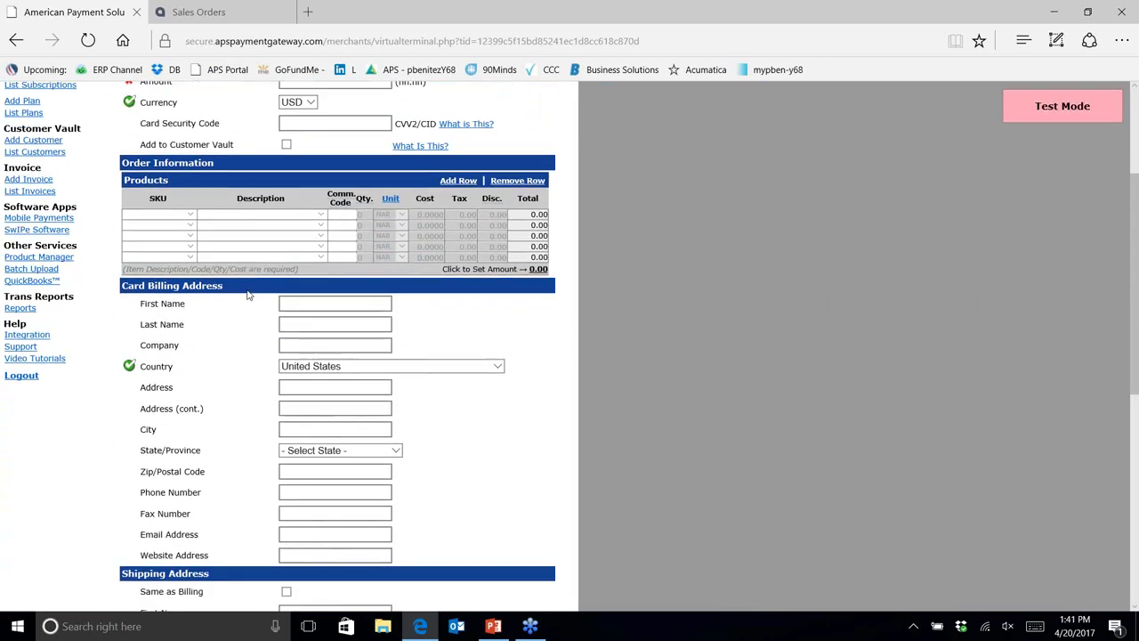
{"action": "scroll", "coordinate": [249, 295], "scroll_direction": "down", "scroll_amount": 4}
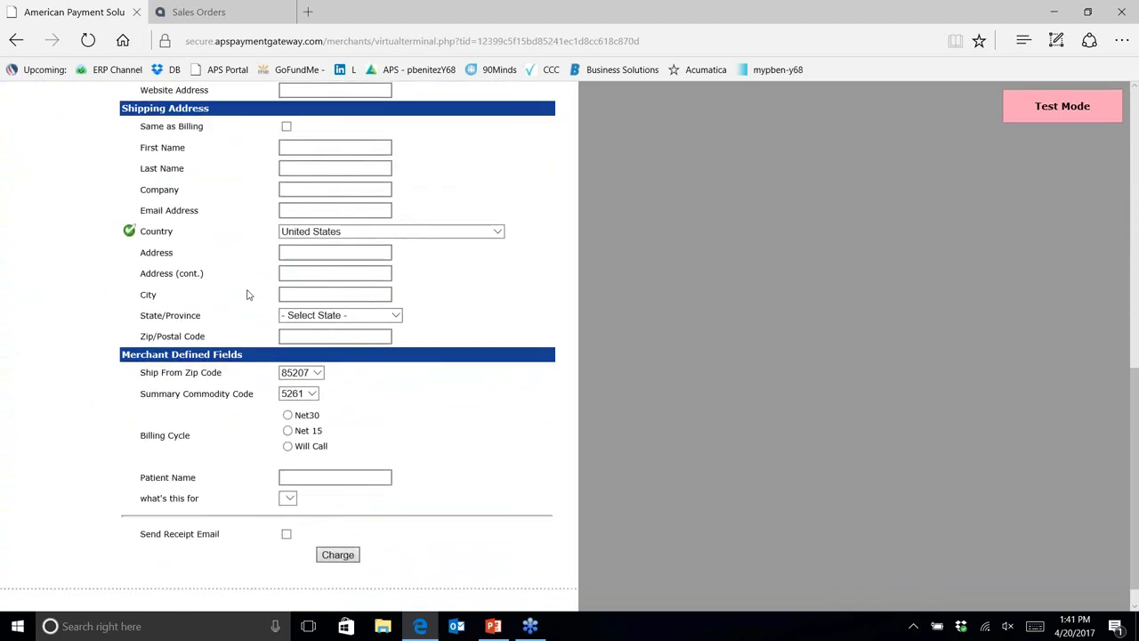
{"action": "scroll", "coordinate": [248, 295], "scroll_direction": "up", "scroll_amount": 4}
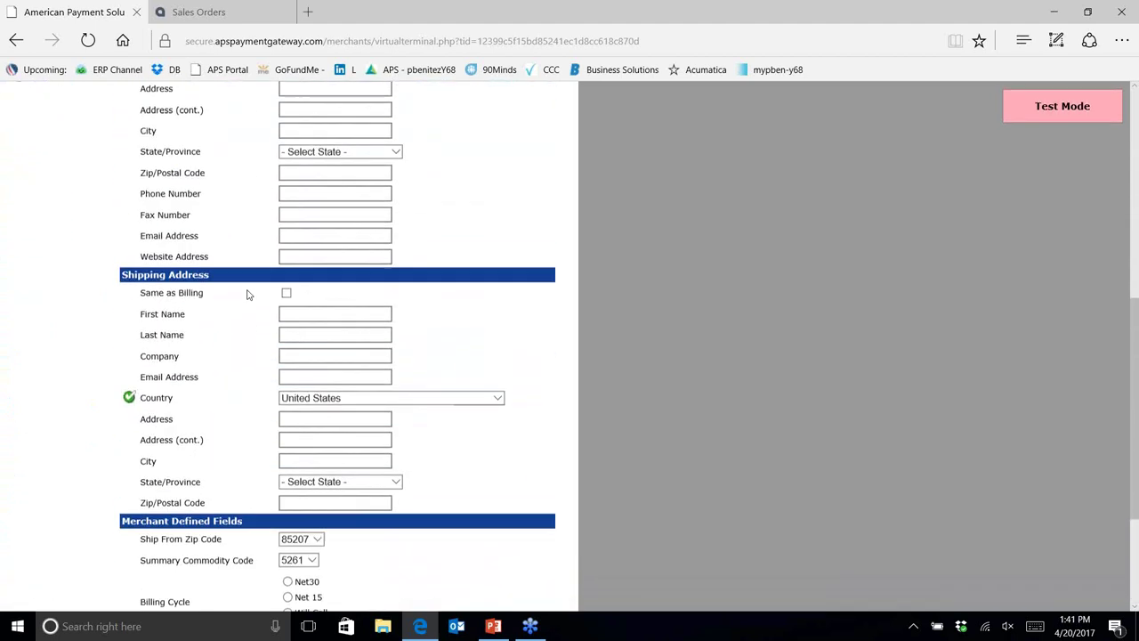
{"action": "scroll", "coordinate": [249, 295], "scroll_direction": "up", "scroll_amount": 4}
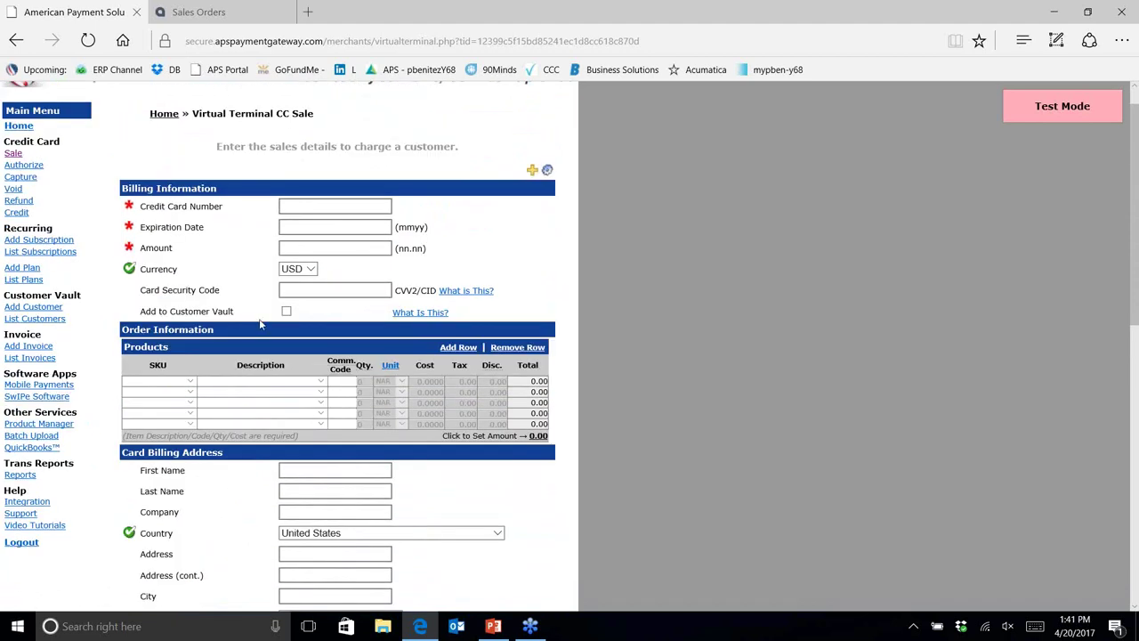
{"action": "left_click", "coordinate": [22, 475]}
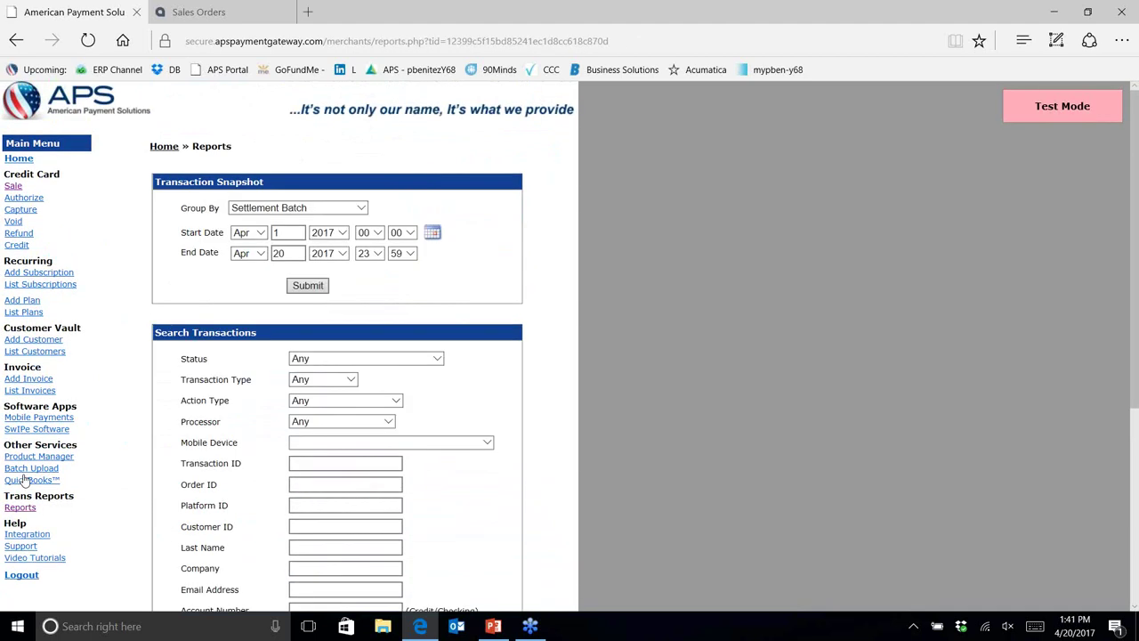
Step: Set the report start day to 20, search April 20, 2017 transactions, and download them
{"action": "scroll", "coordinate": [489, 510], "scroll_direction": "down", "scroll_amount": 1}
{"action": "scroll", "coordinate": [489, 510], "scroll_direction": "down", "scroll_amount": 3}
{"action": "left_click", "coordinate": [351, 451]}
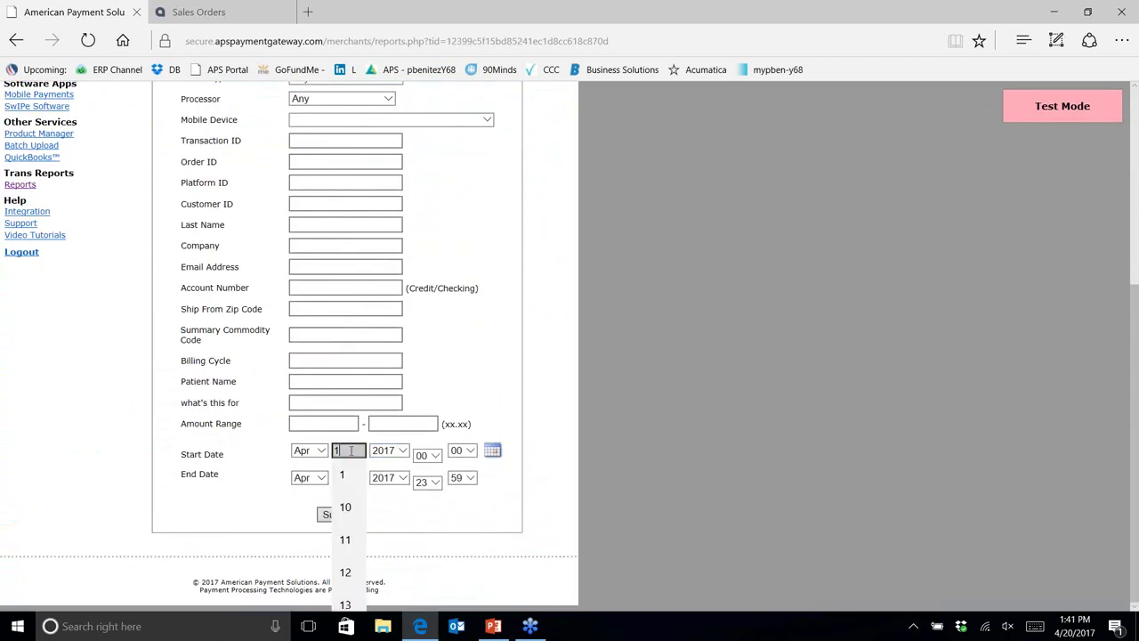
{"action": "key", "text": "BackSpace"}
{"action": "type", "text": "20"}
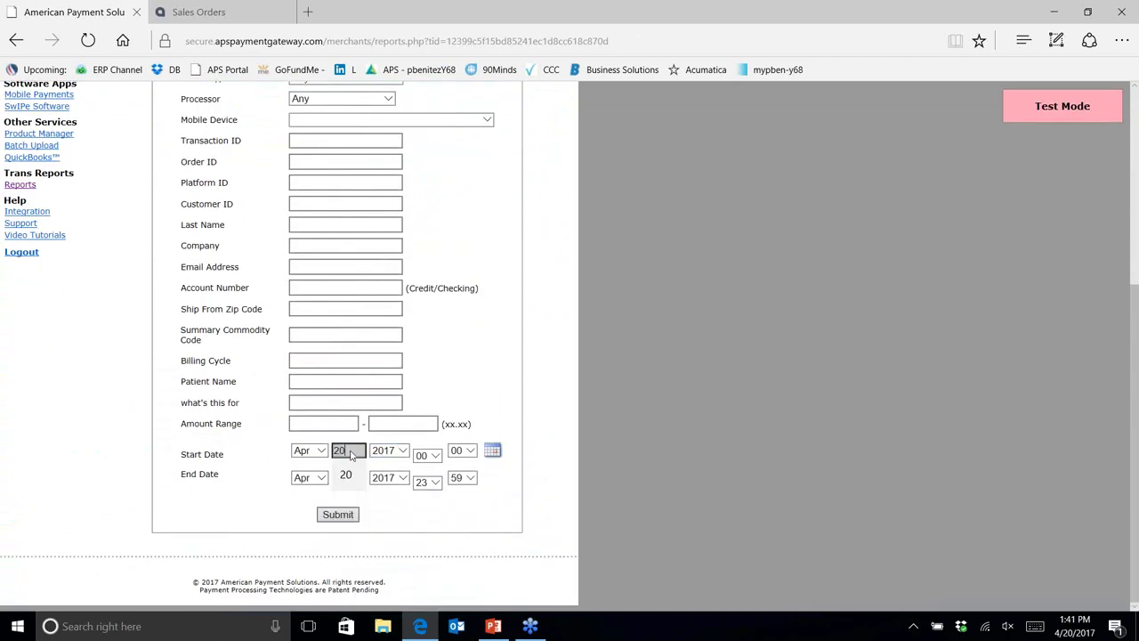
{"action": "left_click", "coordinate": [340, 515]}
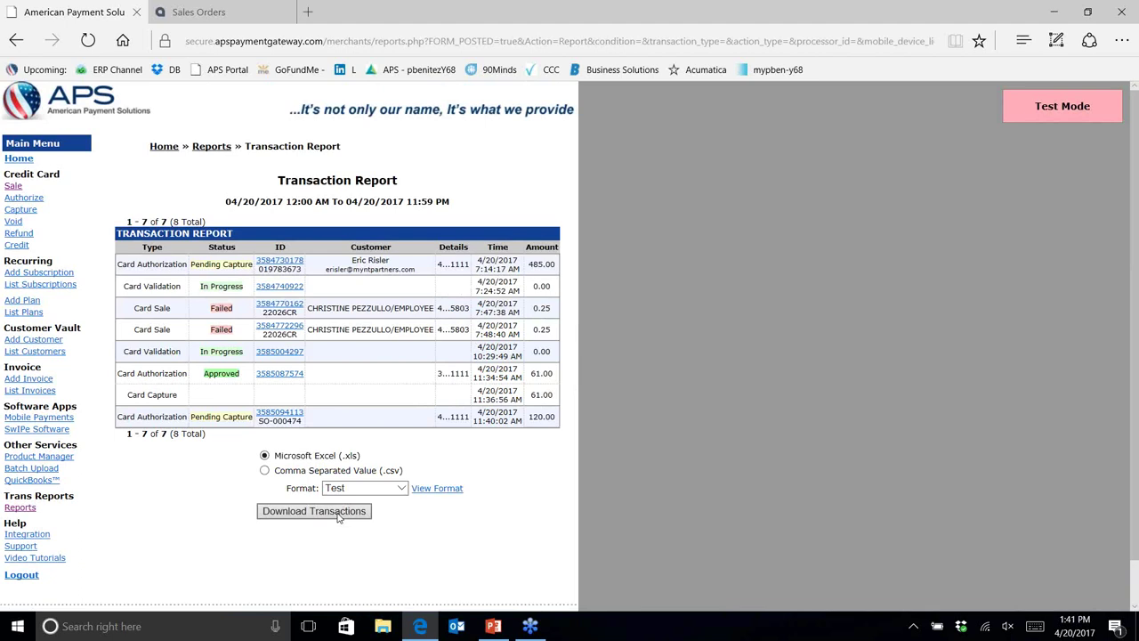
{"action": "left_click", "coordinate": [338, 518]}
Step: Review the $120.00 SO-000474 authorization detail and its product line, then bring PowerPoint forward
{"action": "left_click", "coordinate": [280, 415]}
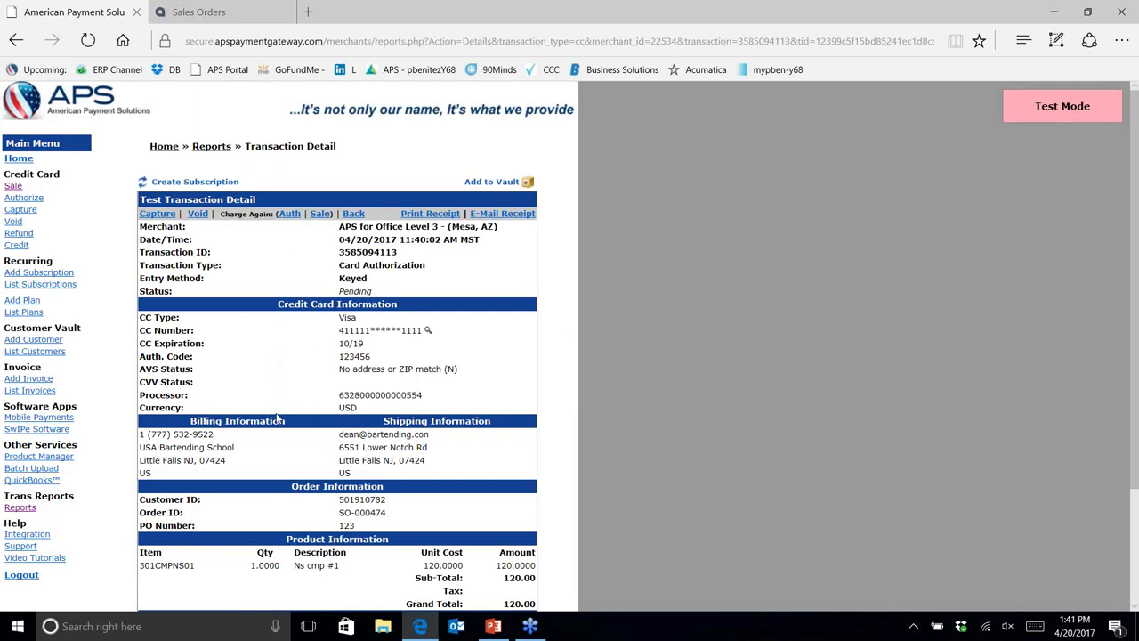
{"action": "scroll", "coordinate": [278, 418], "scroll_direction": "down", "scroll_amount": 3}
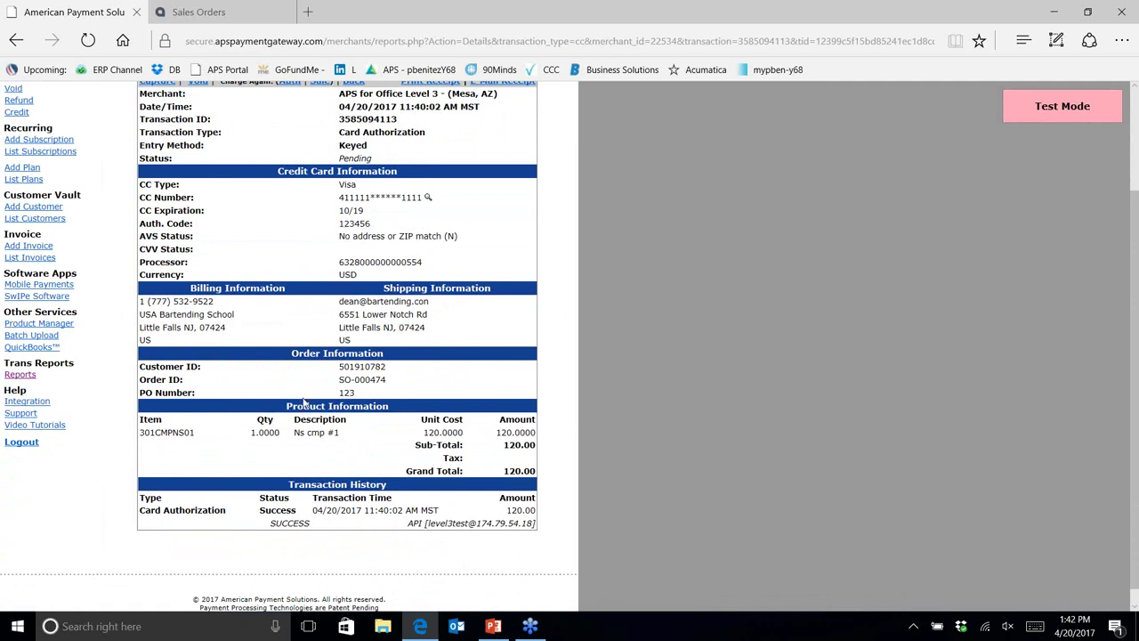
{"action": "left_click_drag", "start_coordinate": [140, 432], "coordinate": [533, 472]}
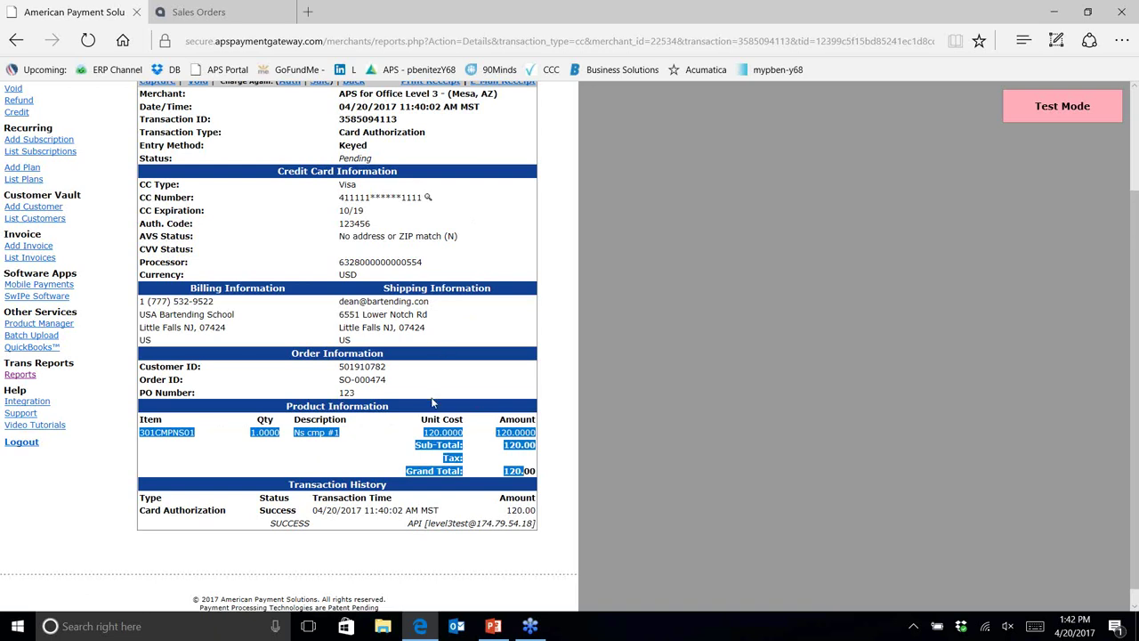
{"action": "left_click", "coordinate": [493, 625]}
Step: Show slide 5, Level 3 Processing, with its lower interchange rates and PCI-compliant security points
{"action": "left_click", "coordinate": [90, 376]}
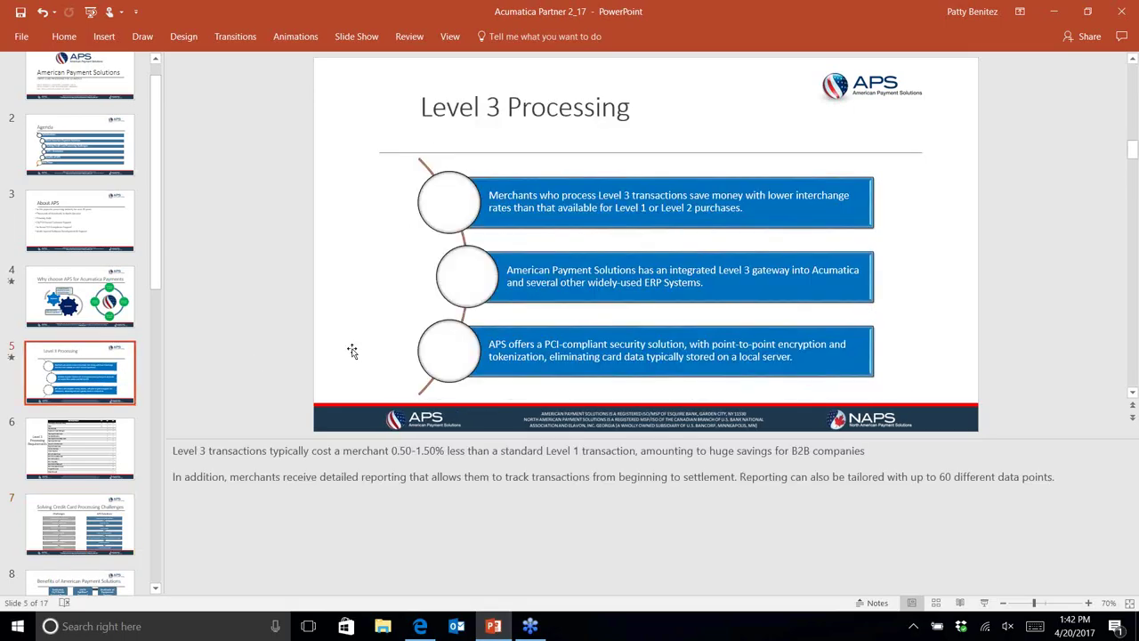